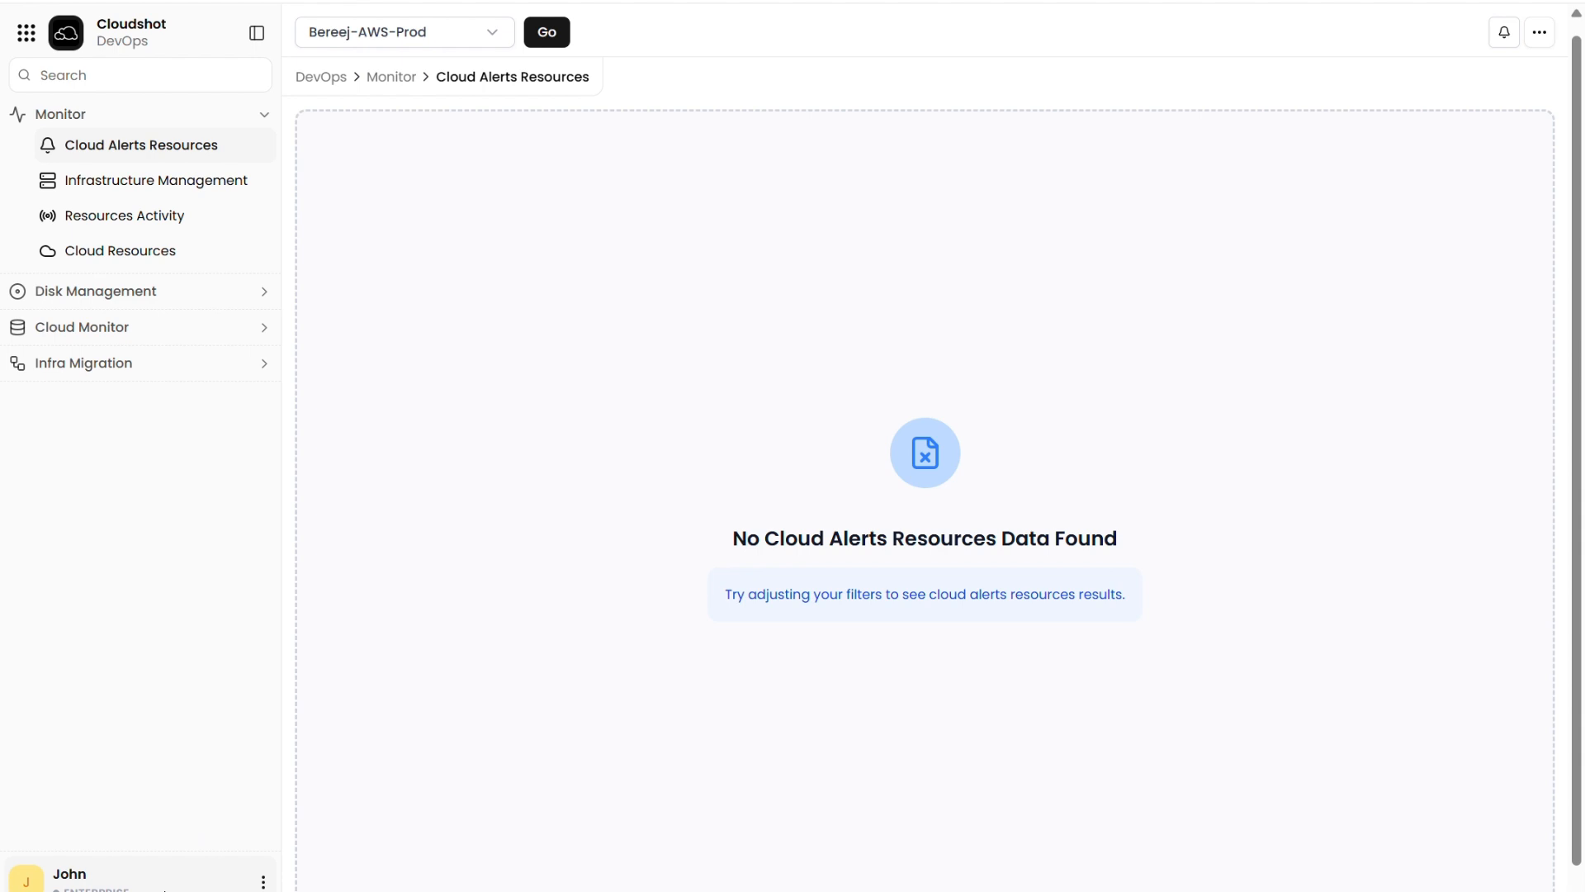
# Step: View the connected cloud accounts on the Manage Hyperscaler Accounts page
pyautogui.click(165, 889)
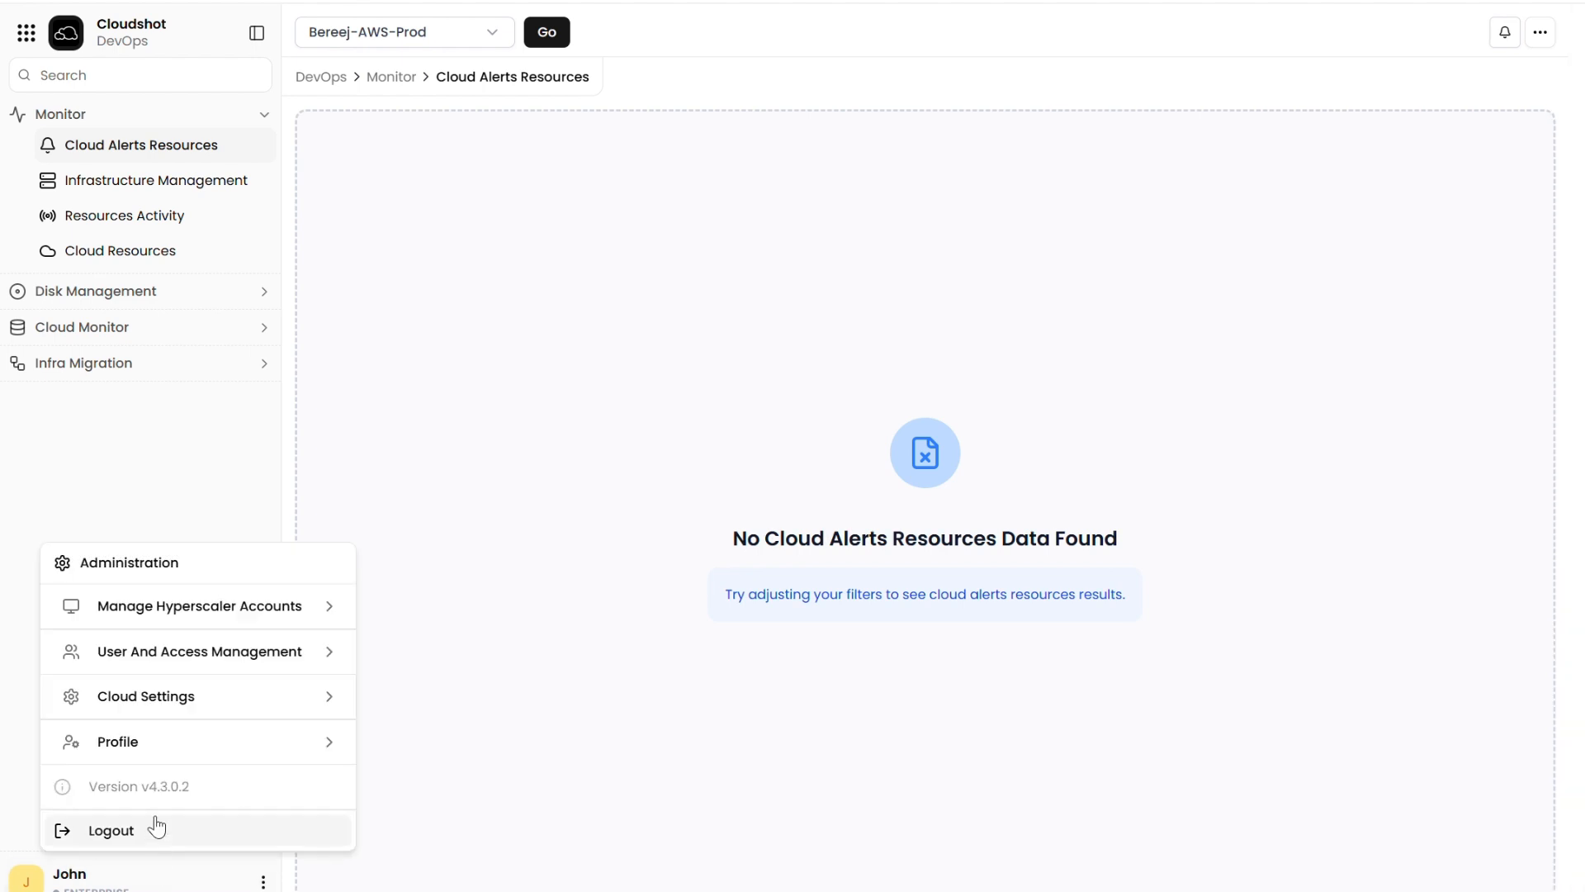
pyautogui.click(175, 613)
pyautogui.click(175, 608)
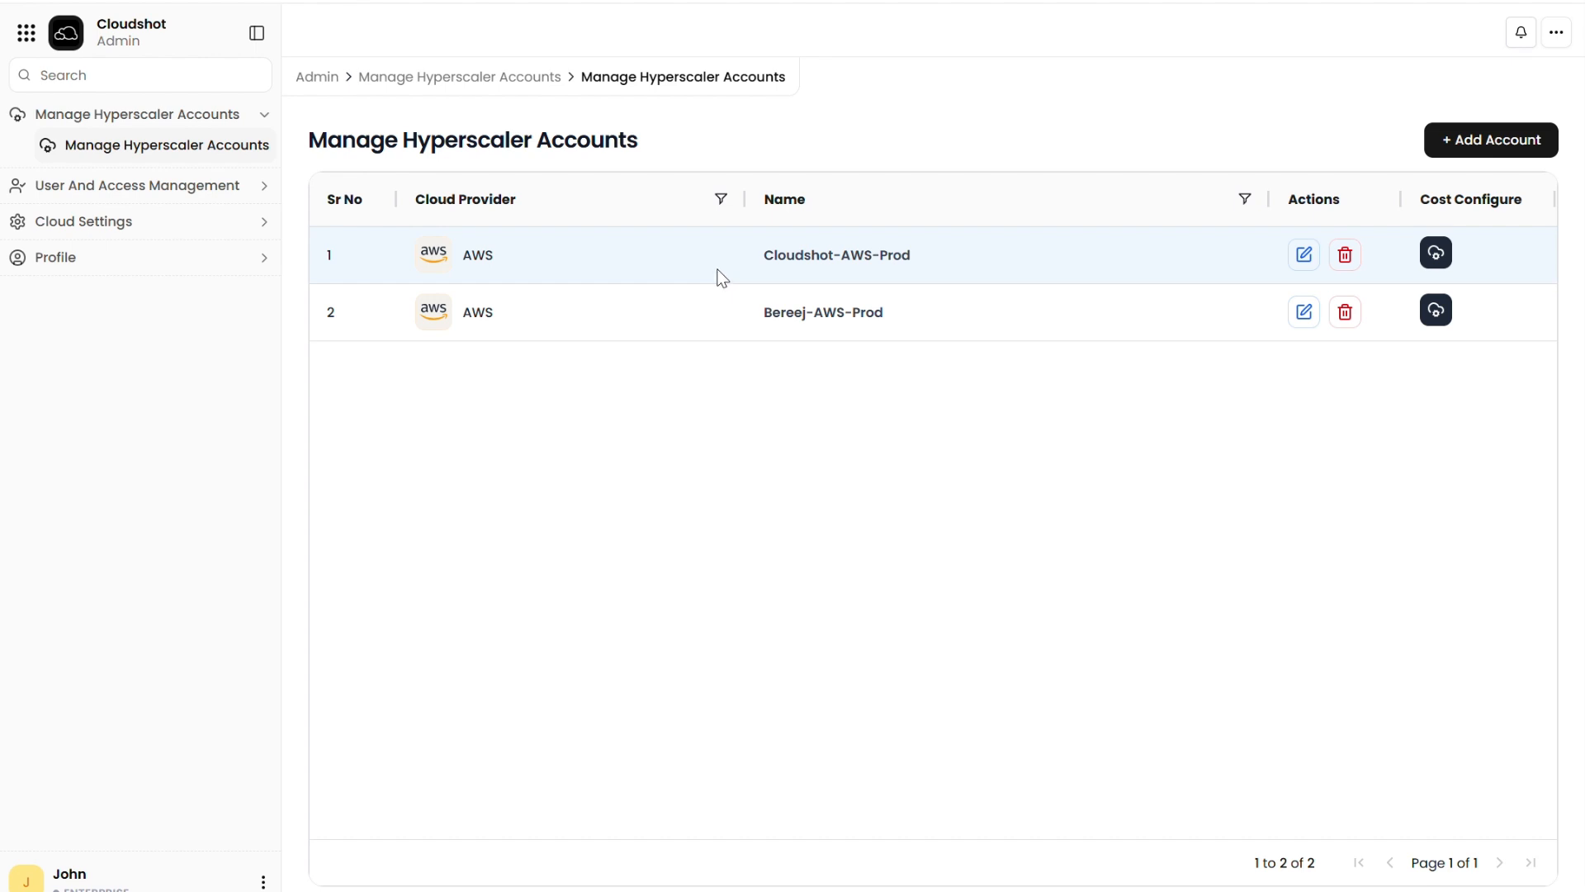
# Step: Create a new migration job under Infra Migration in the DevOps module, with VPCs as the resource type
pyautogui.click(28, 35)
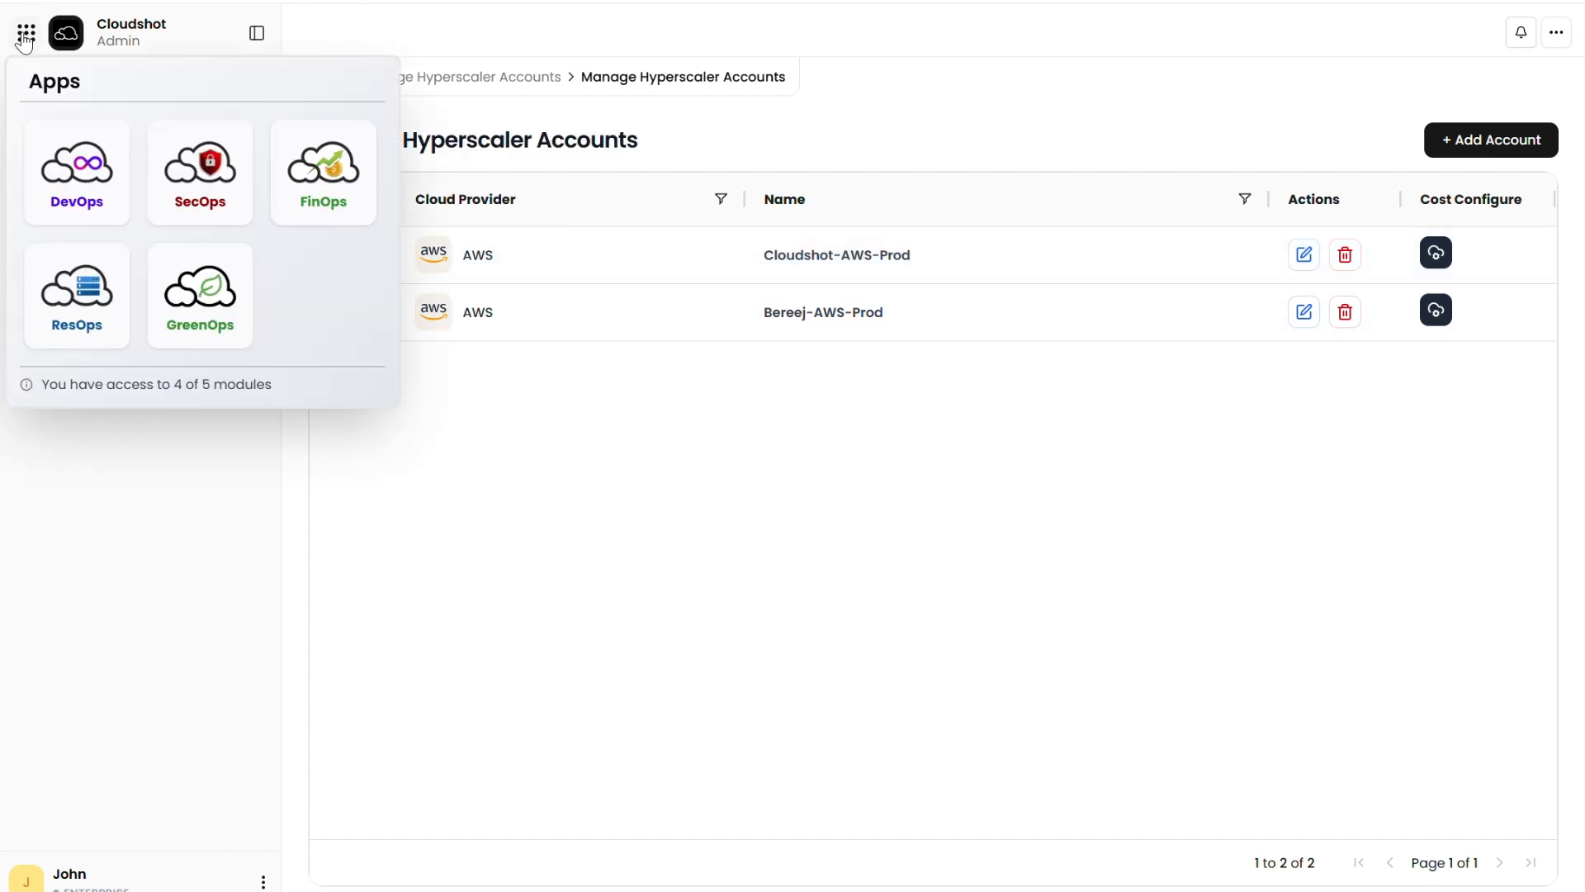
pyautogui.click(78, 191)
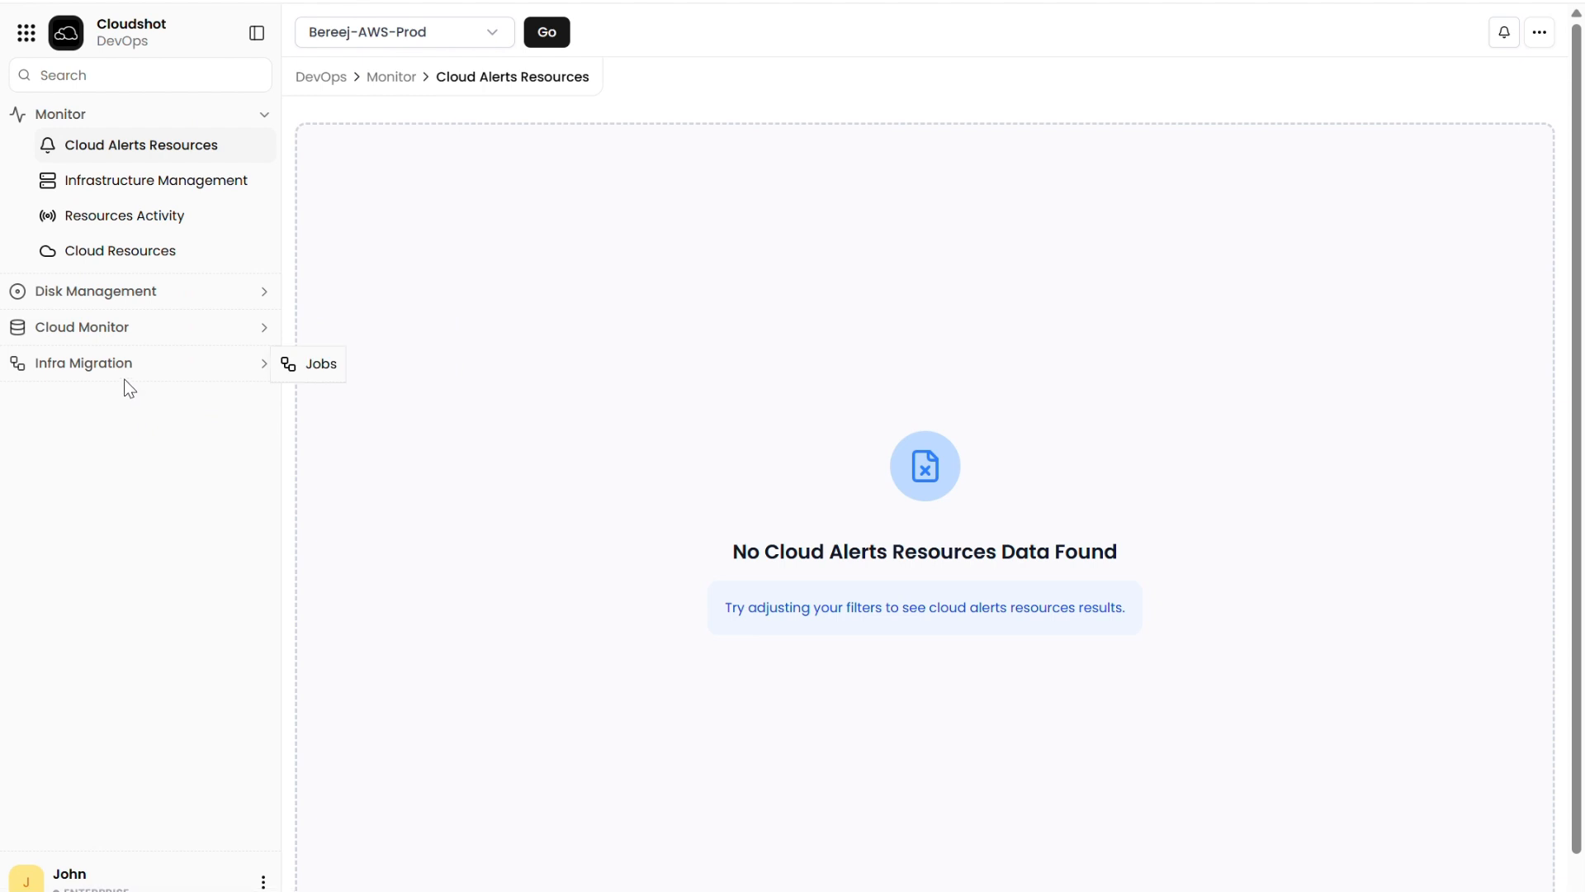
pyautogui.click(106, 365)
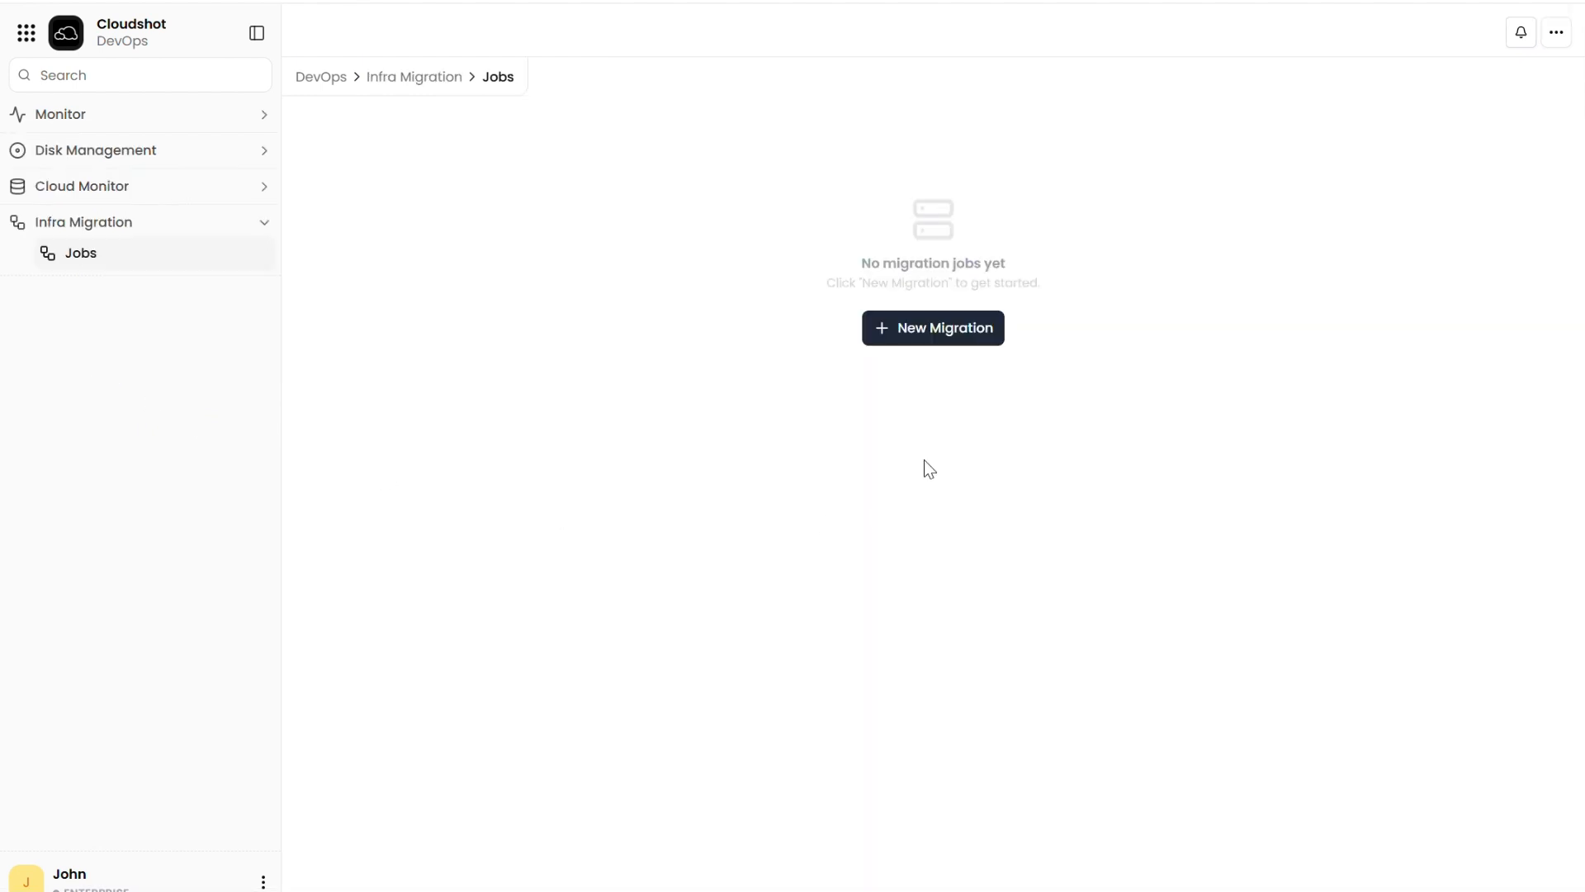
pyautogui.click(946, 332)
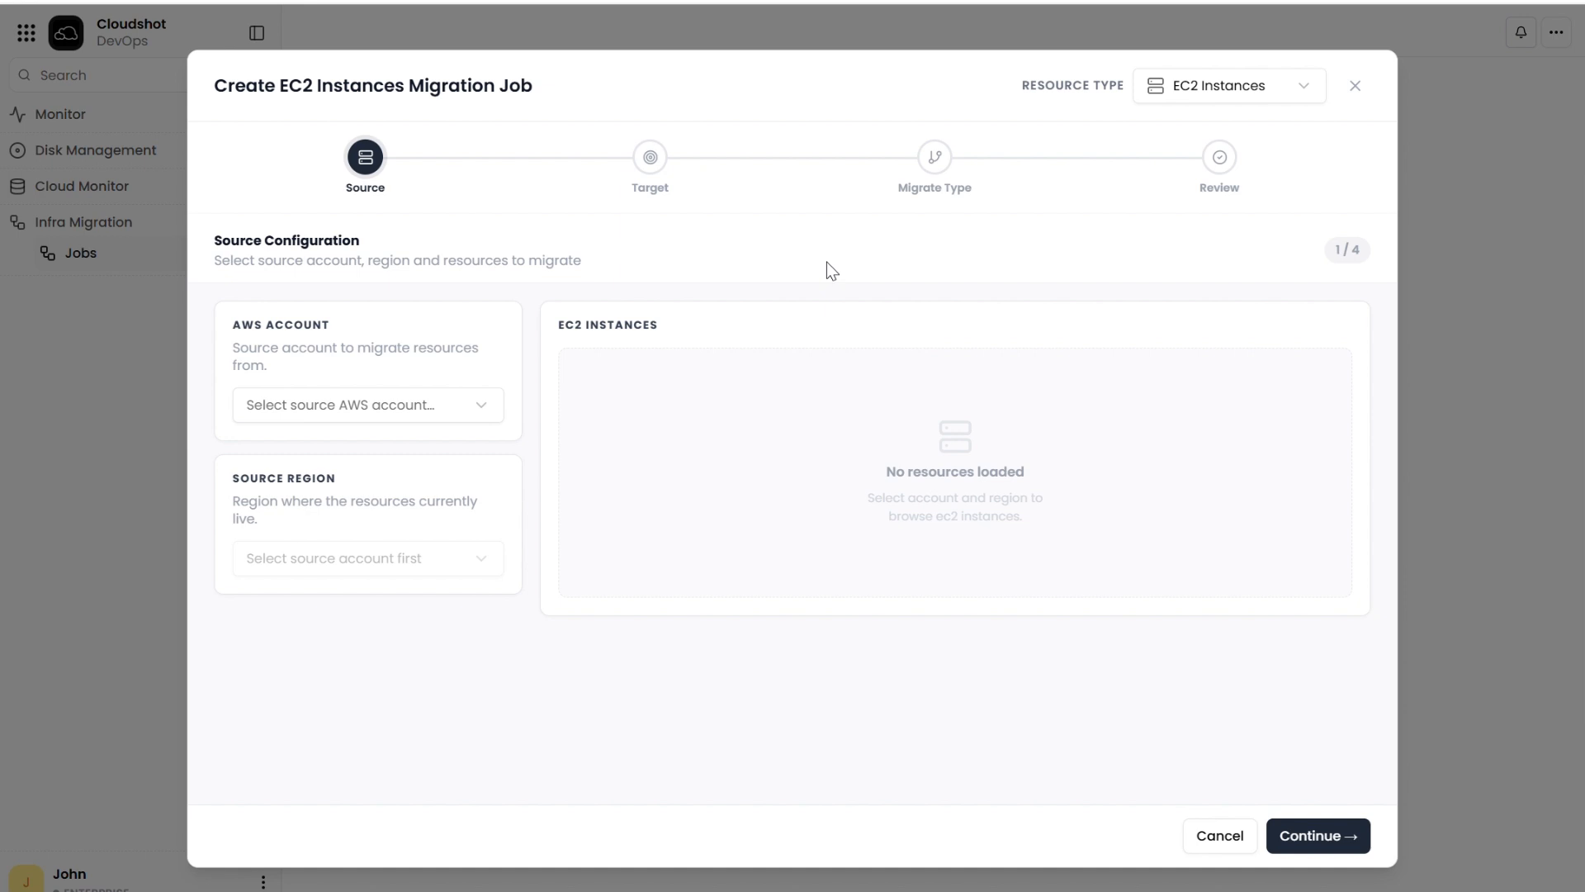
pyautogui.click(1281, 84)
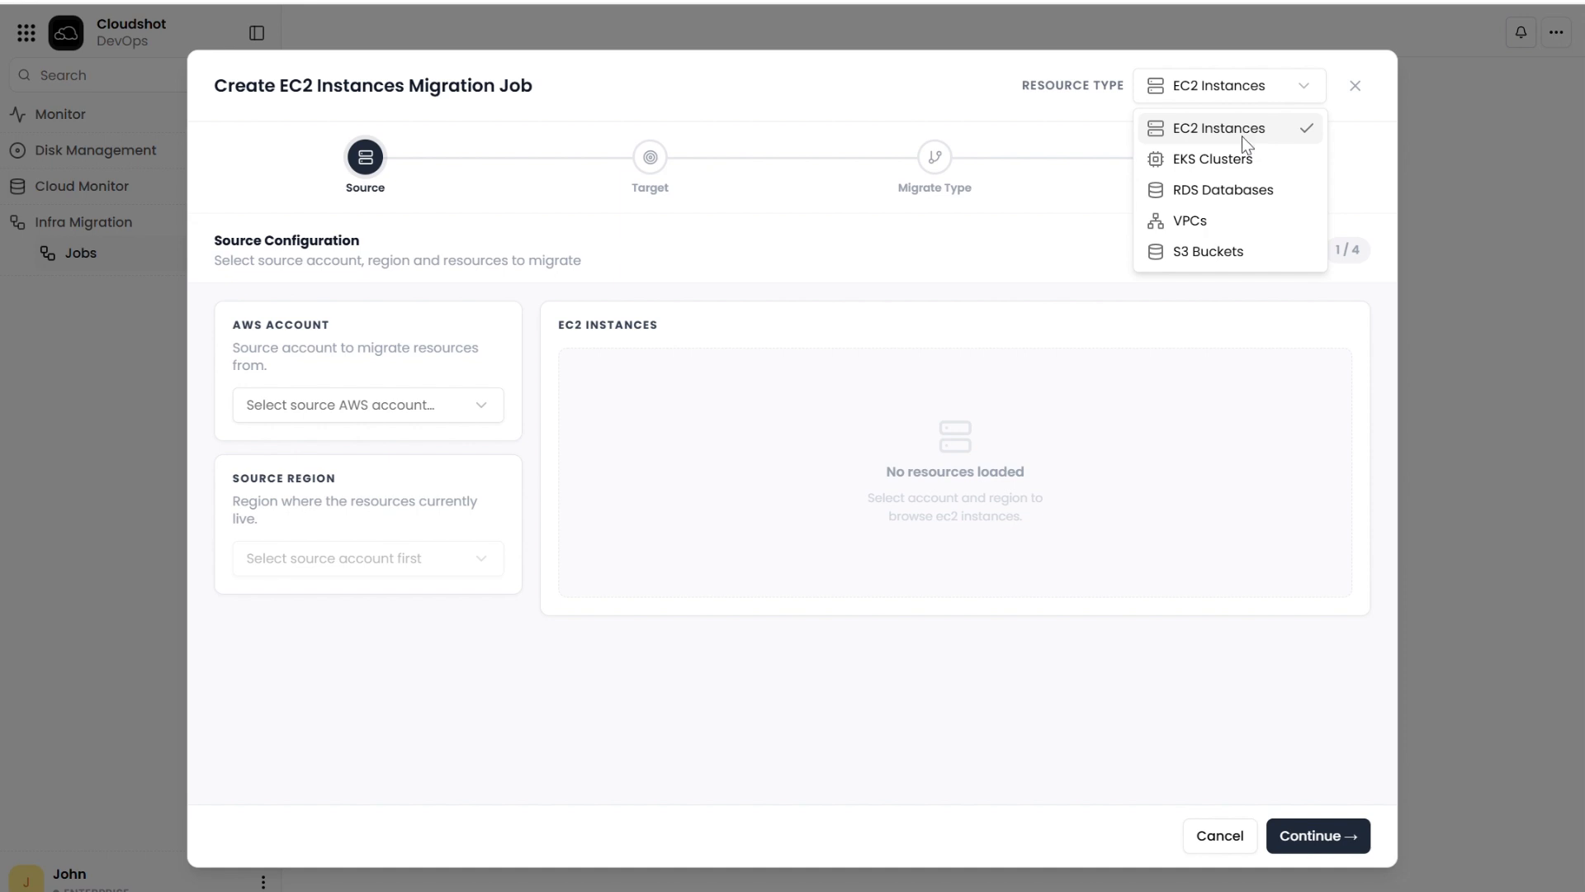
pyautogui.click(1222, 235)
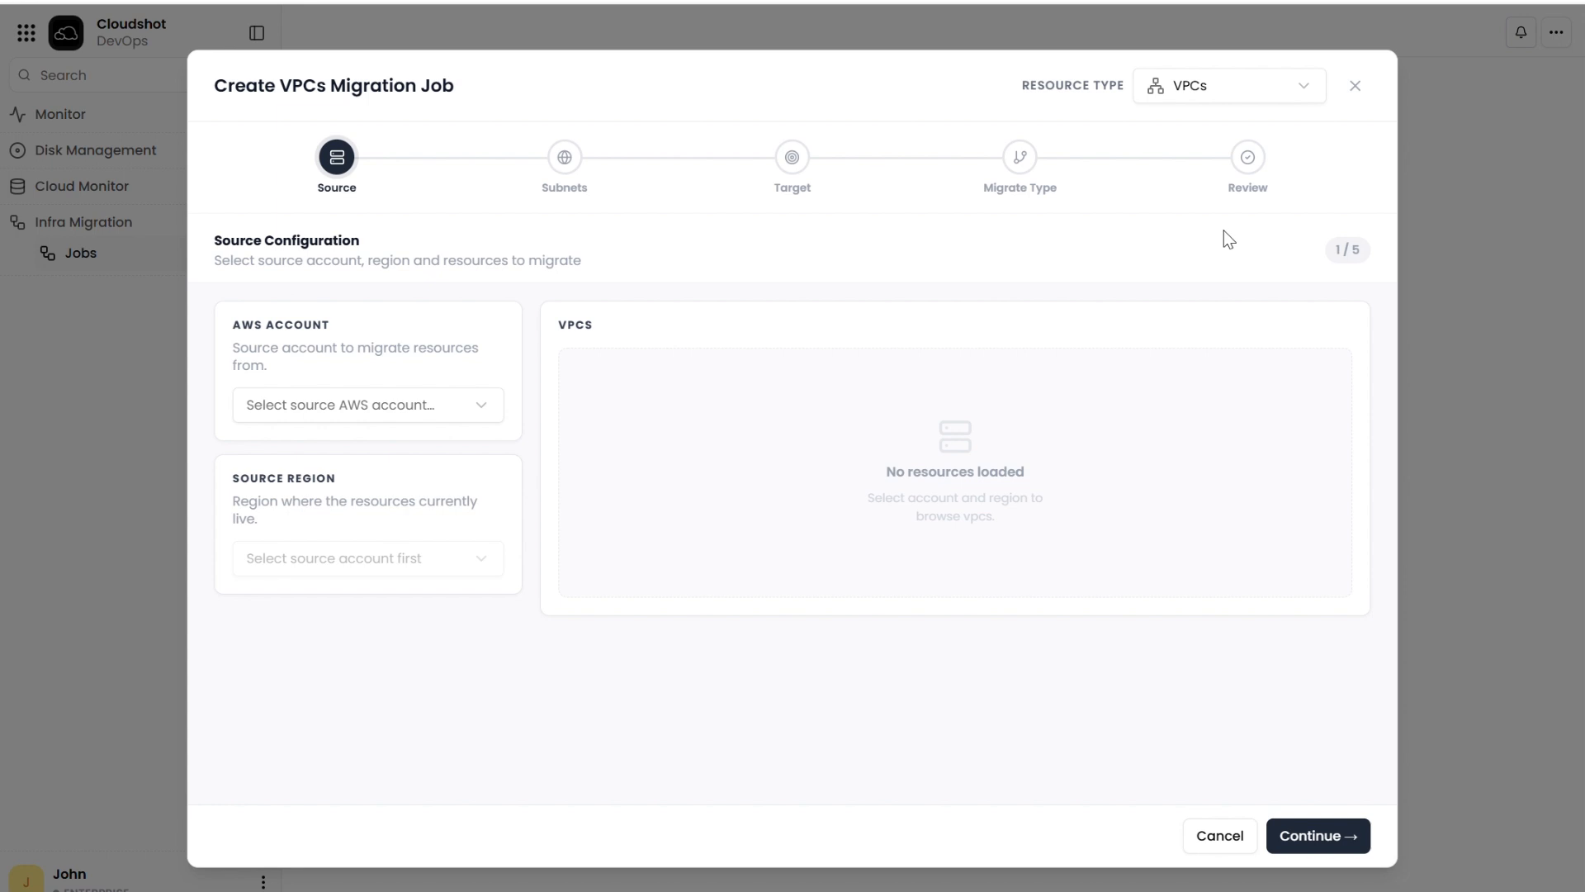
# Step: Set the migration source to the Bereej-AWS-Prod account in region ap-south-1, Asia Pacific (Mumbai)
pyautogui.click(410, 409)
pyautogui.click(355, 478)
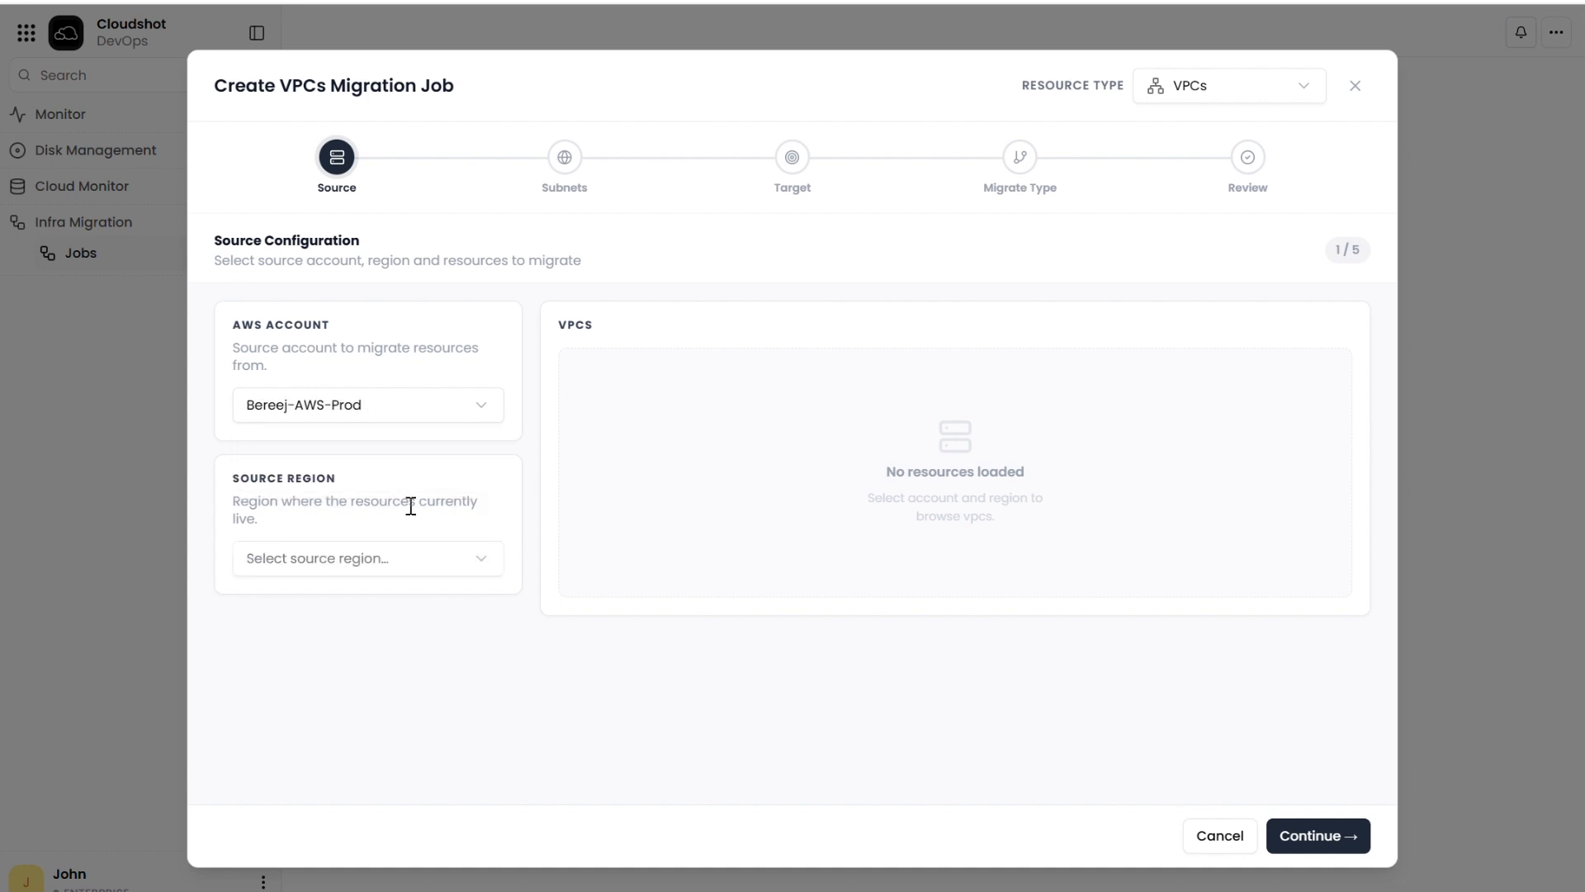
pyautogui.click(391, 568)
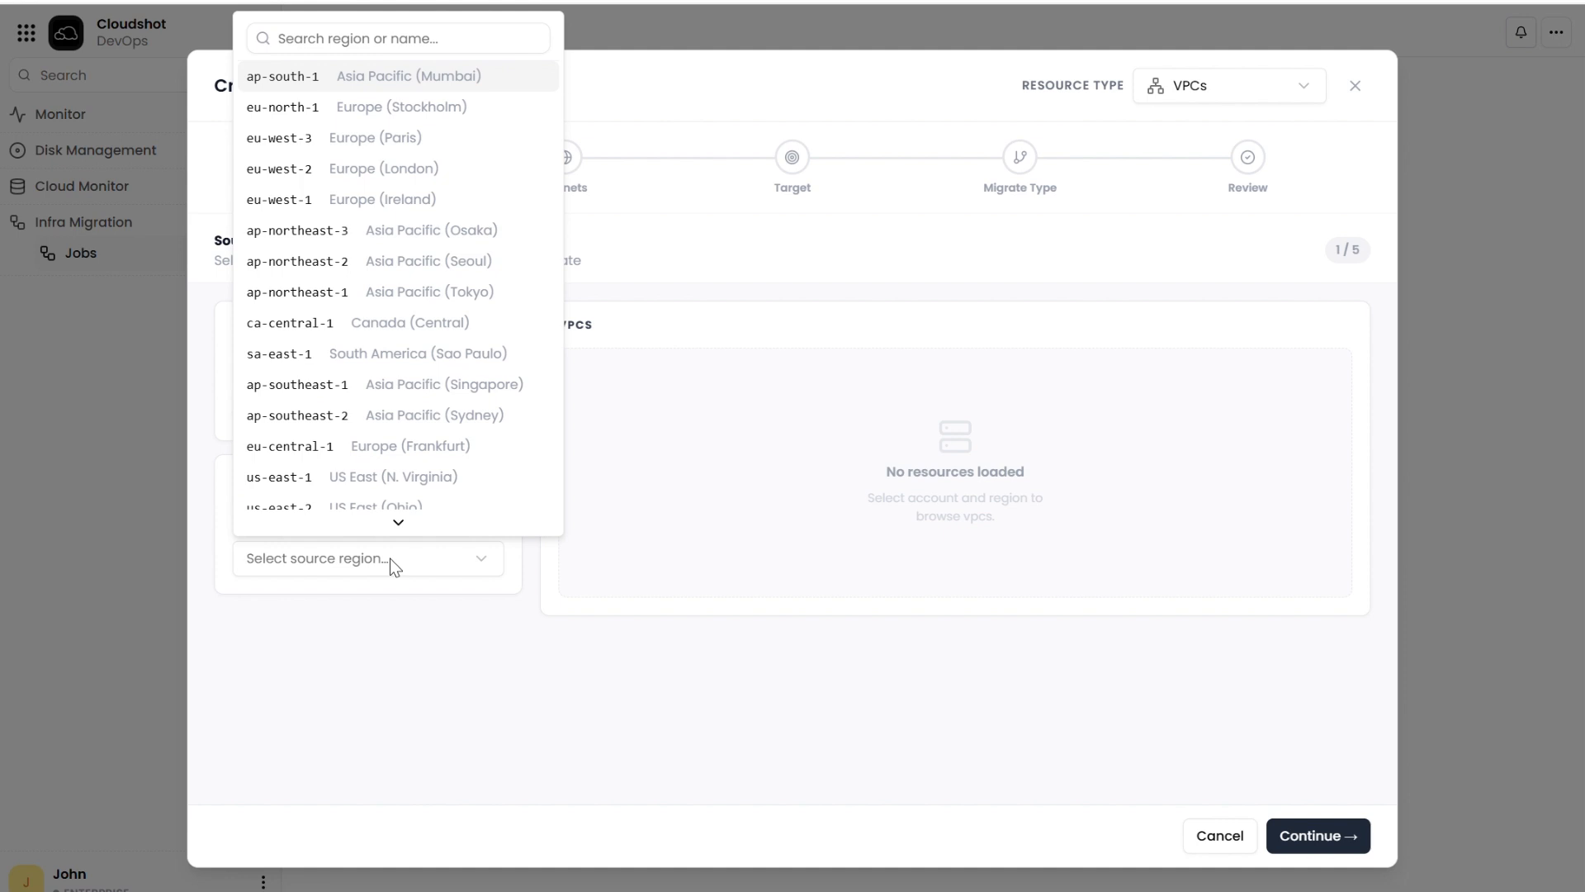
pyautogui.click(409, 76)
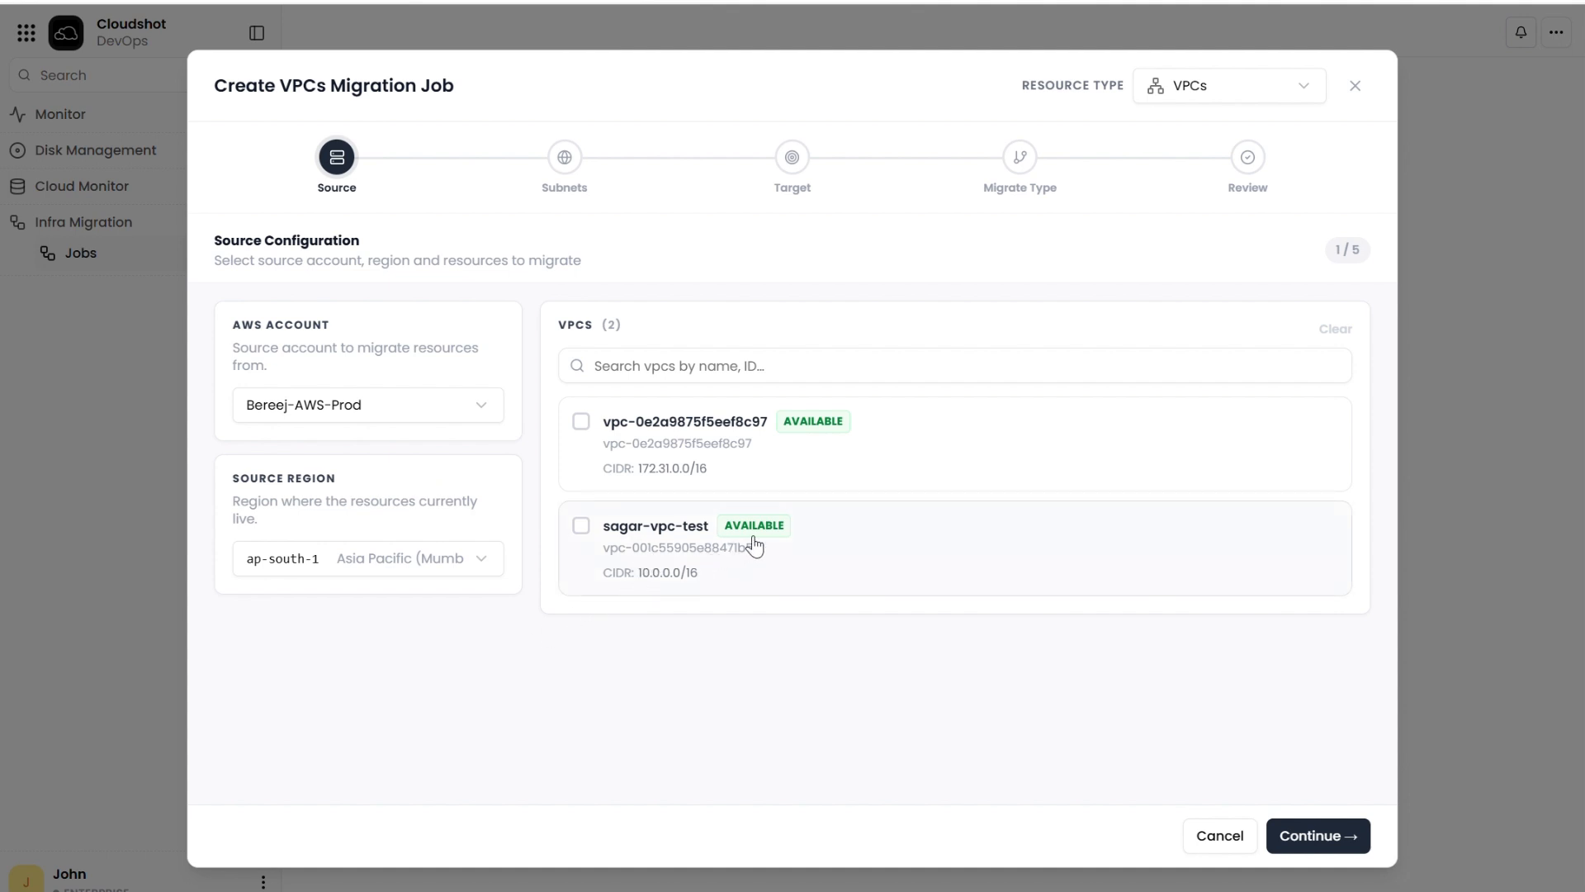
# Step: Select the source VPC with CIDR 10.0.0.0/16 and include its ap-south-1a subnet in the migration
pyautogui.click(774, 548)
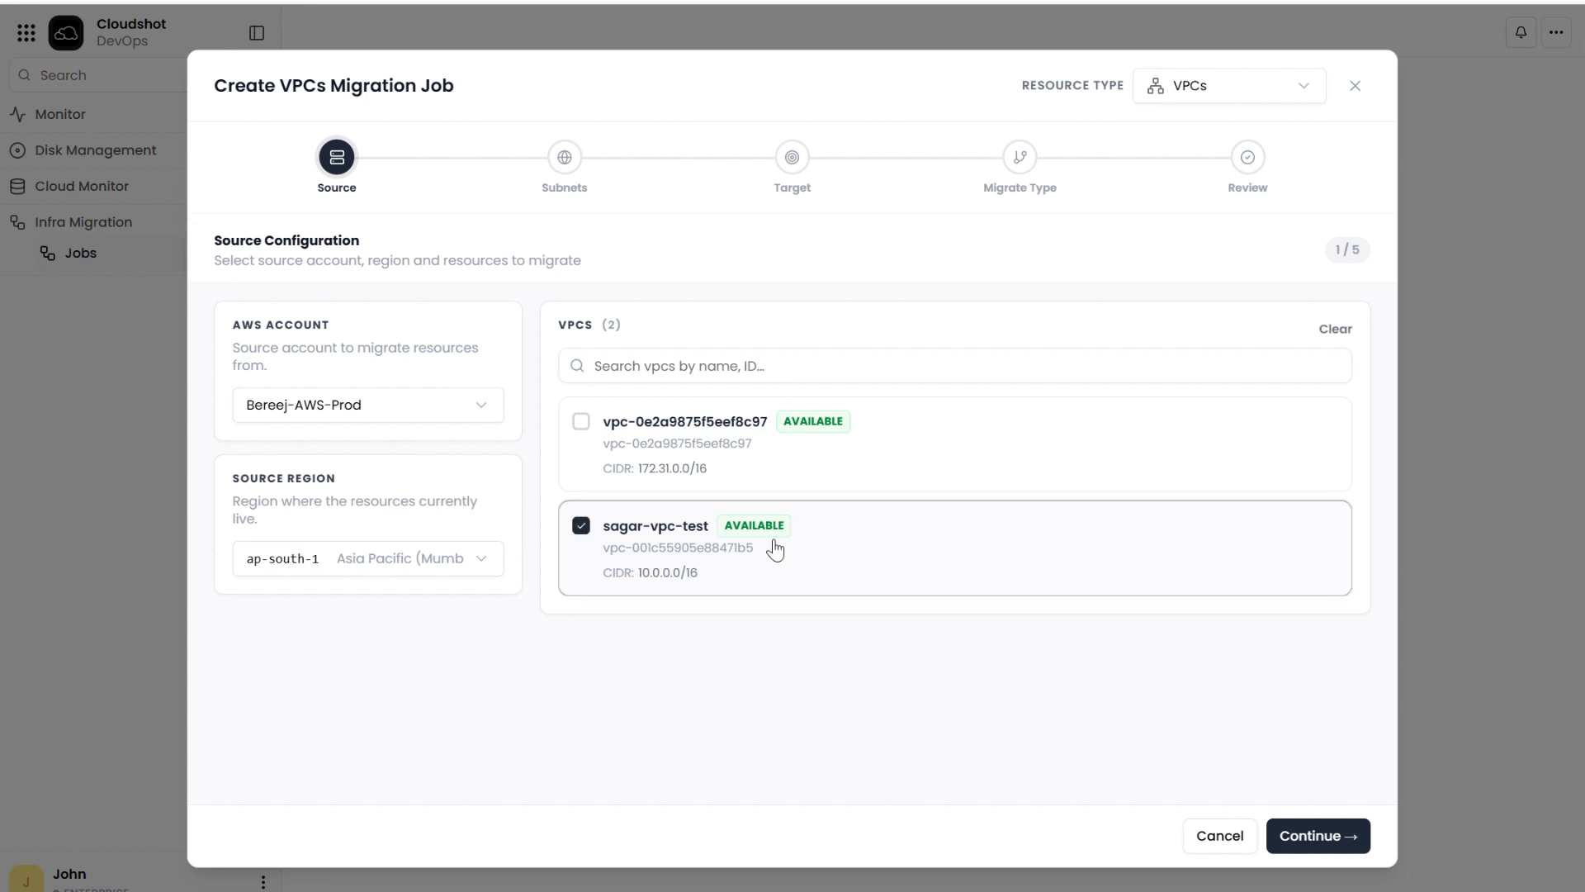
pyautogui.click(1324, 837)
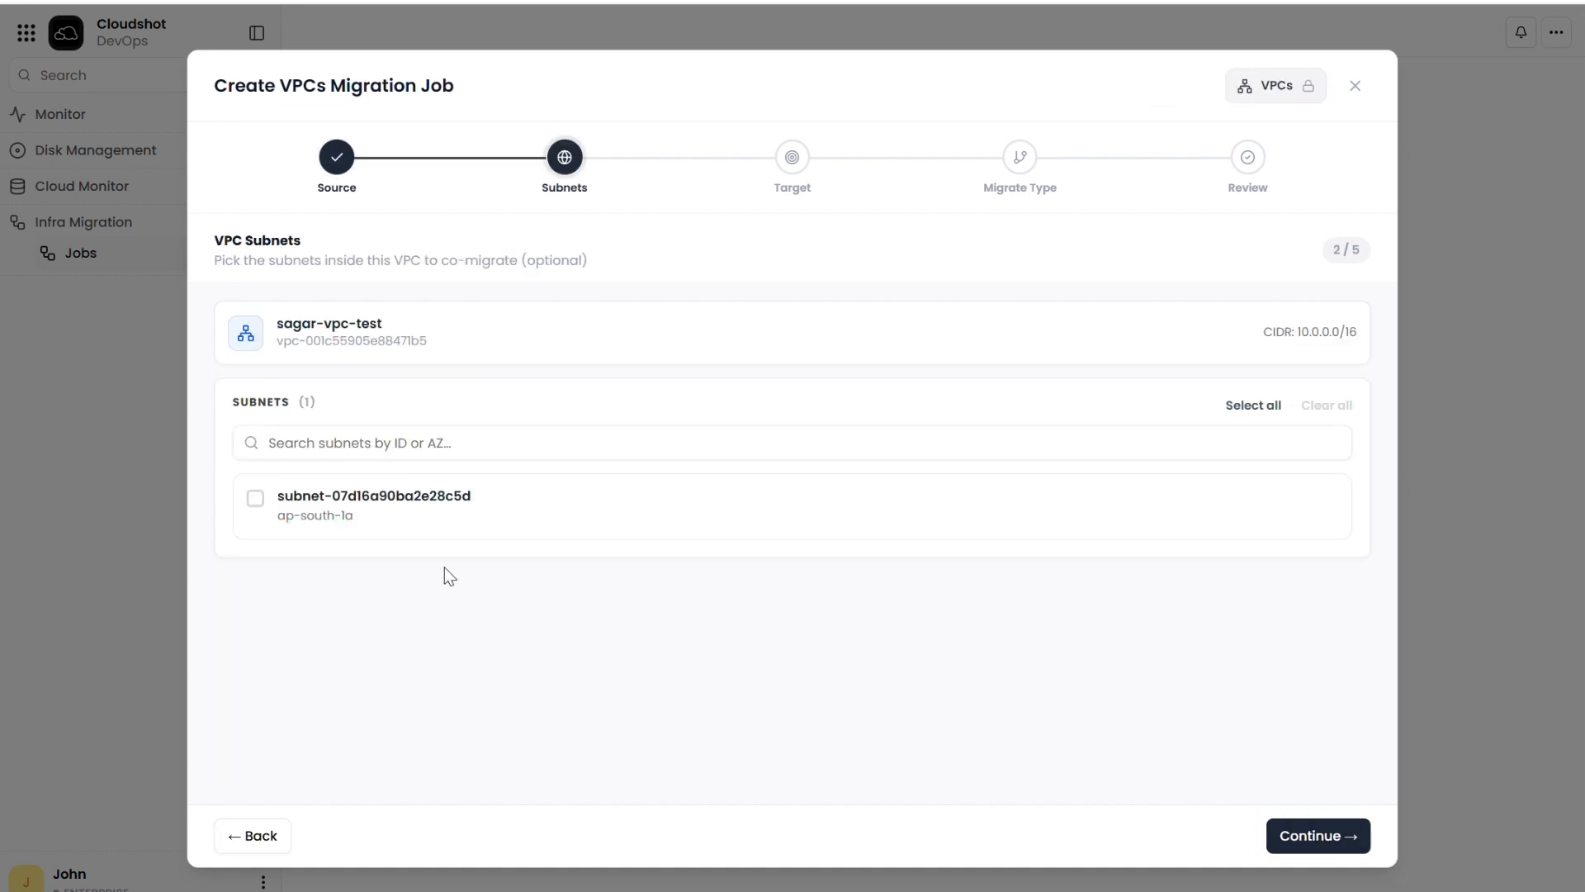
pyautogui.click(438, 505)
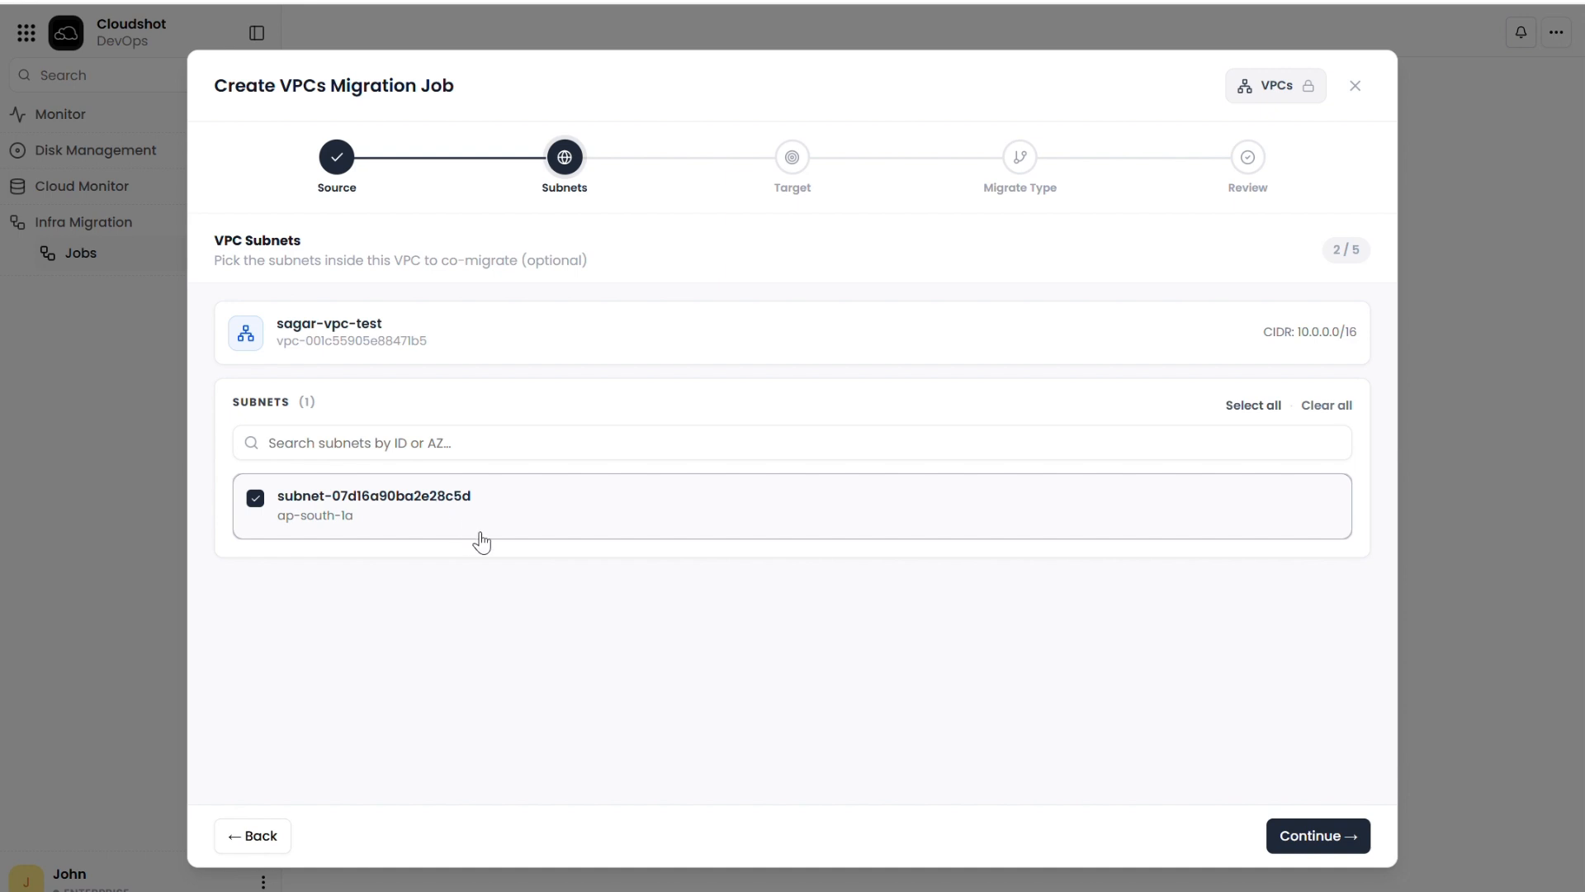
pyautogui.click(1300, 835)
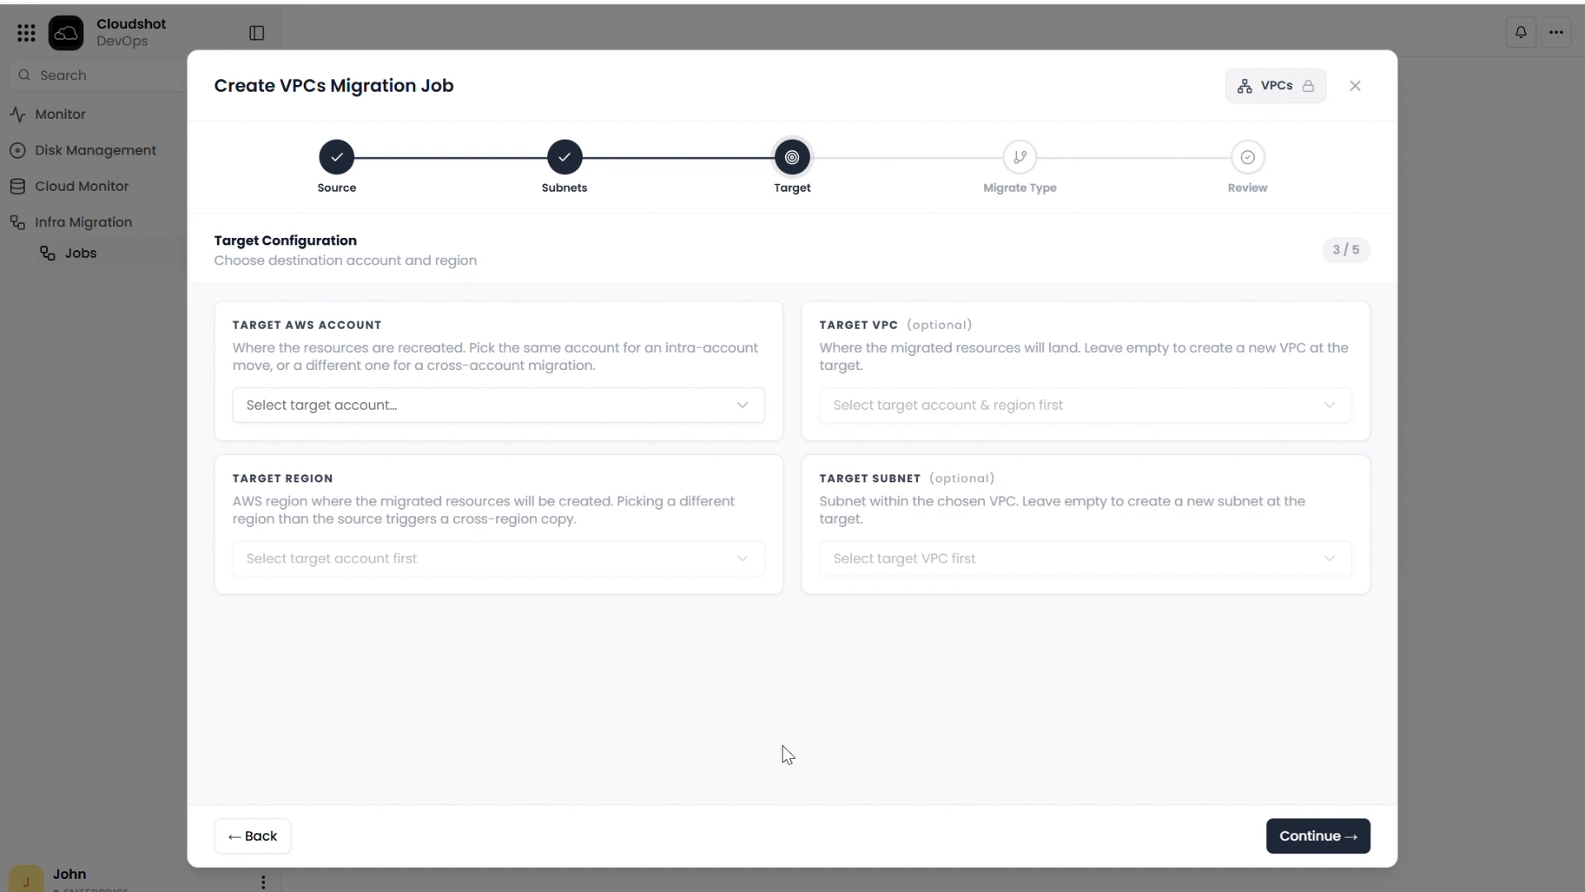
# Step: Set the migration target to the Cloudshot-AWS-Prod account in region eu-west-1, Europe (Ireland), leaving target VPC and subnet empty
pyautogui.click(629, 410)
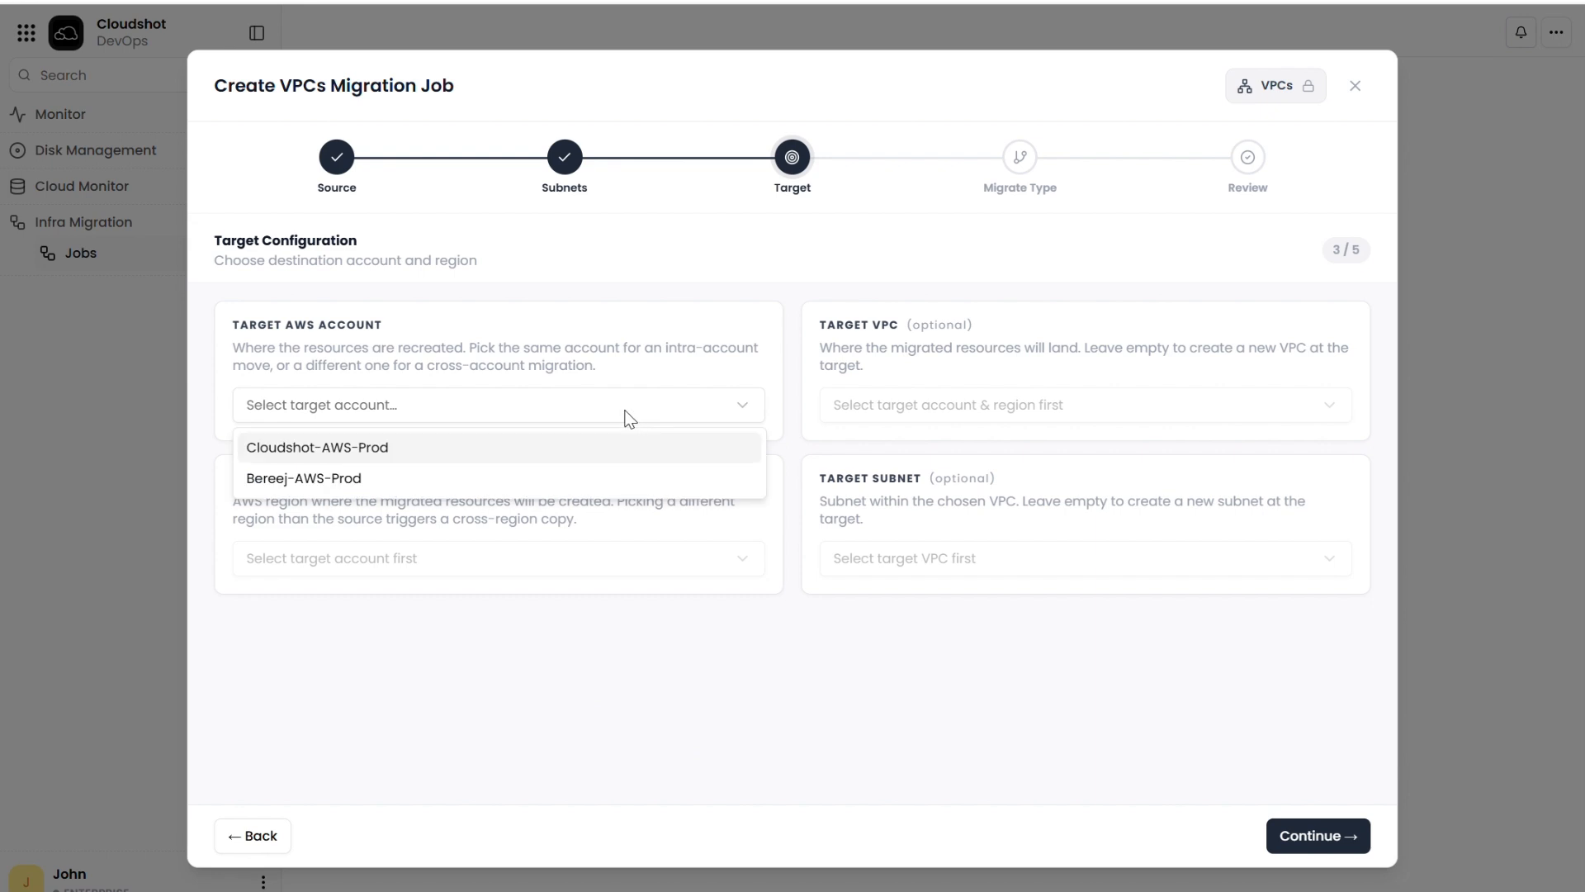
pyautogui.click(364, 449)
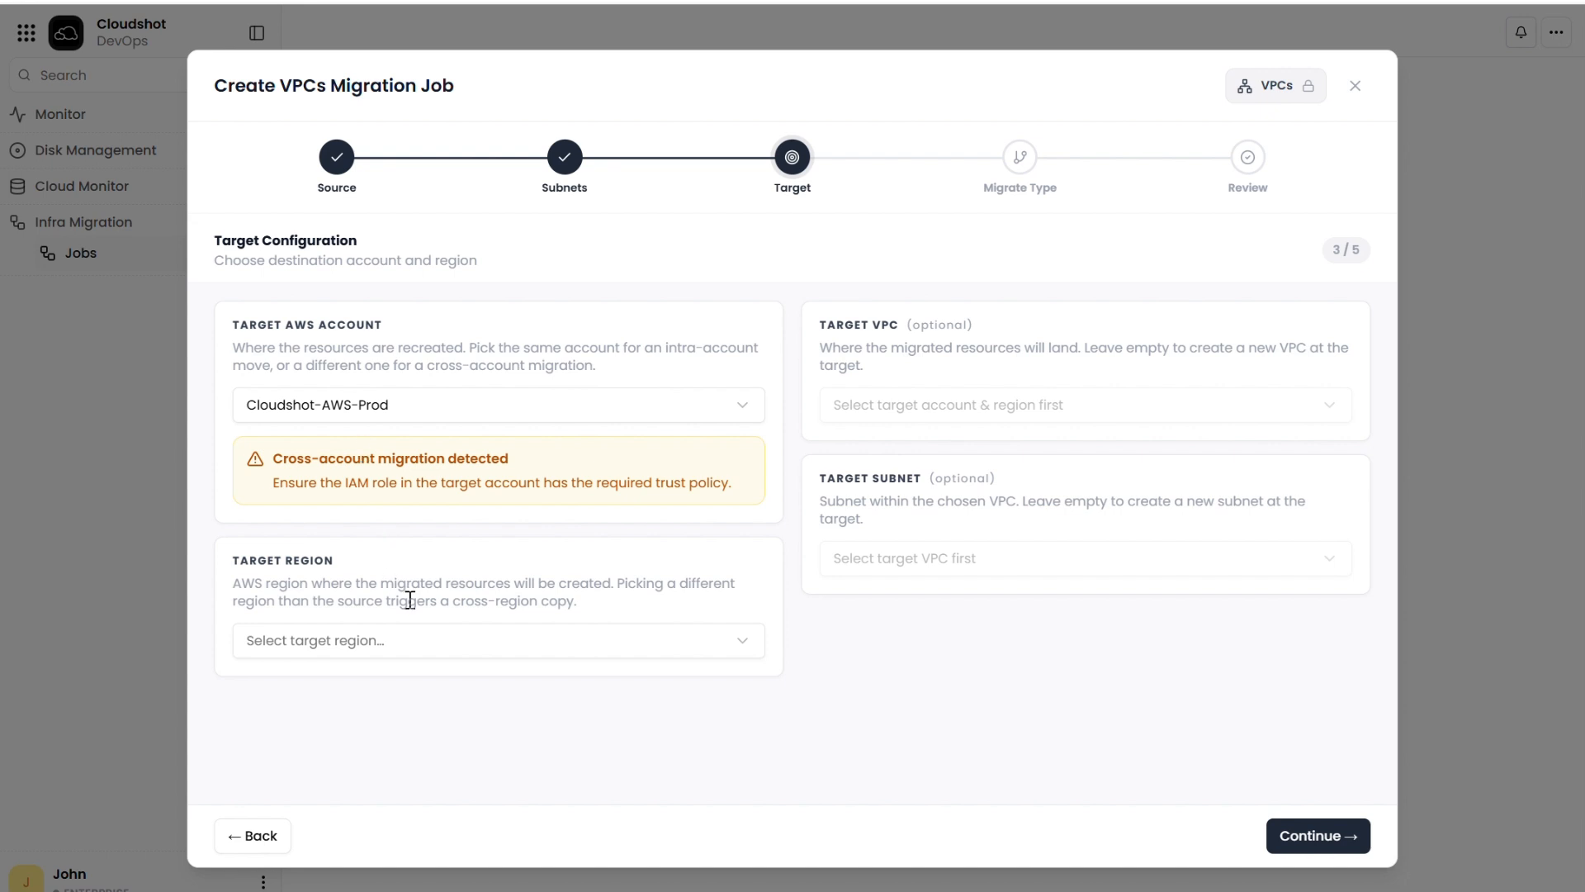
pyautogui.click(596, 650)
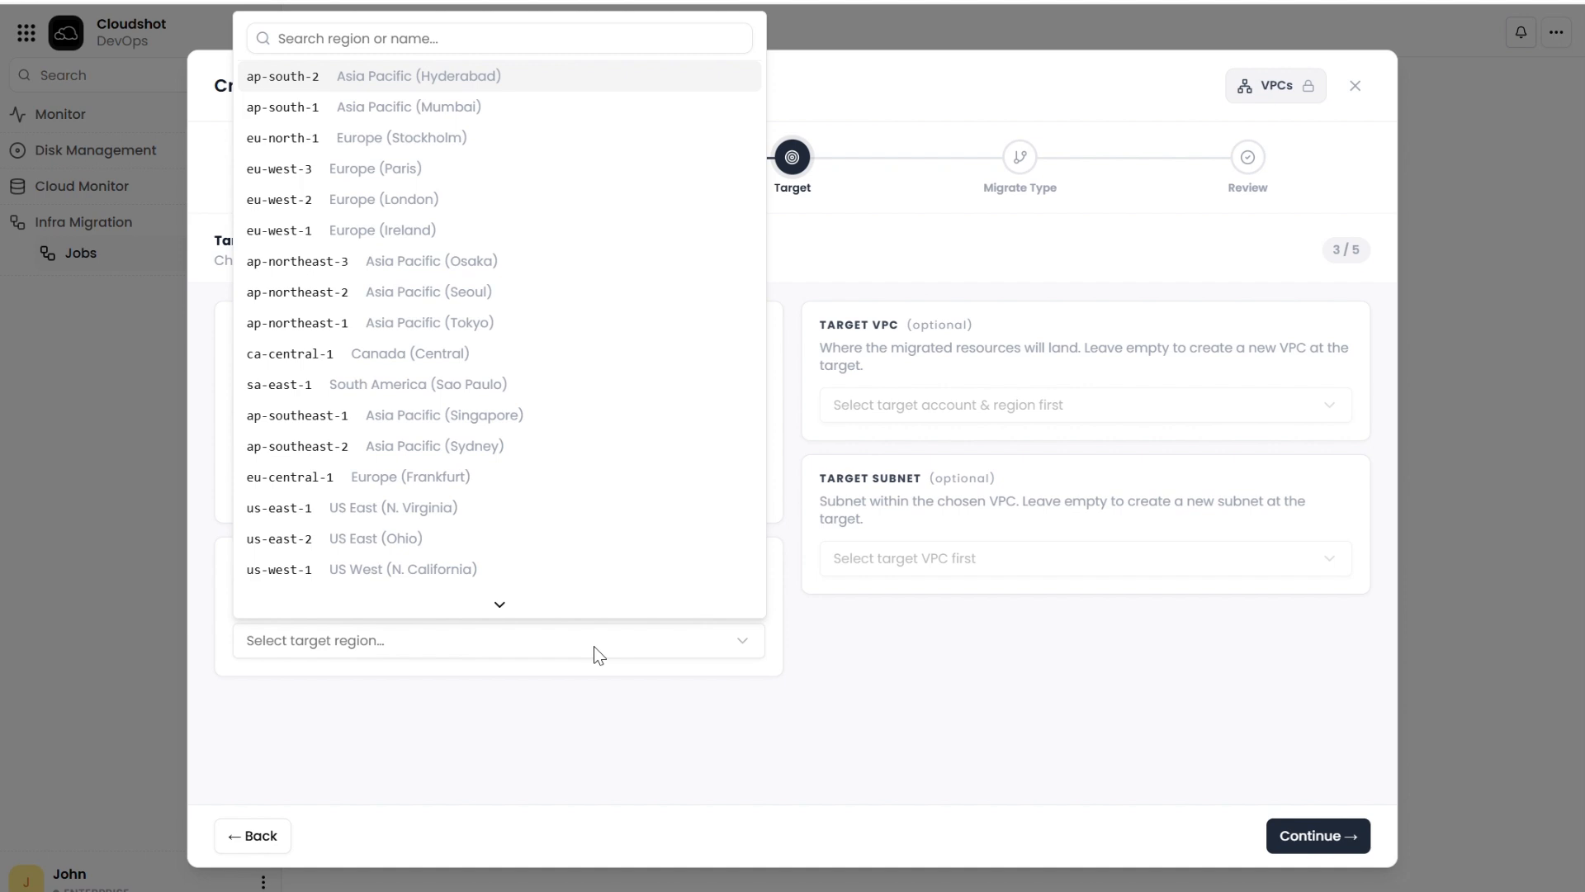
pyautogui.click(481, 230)
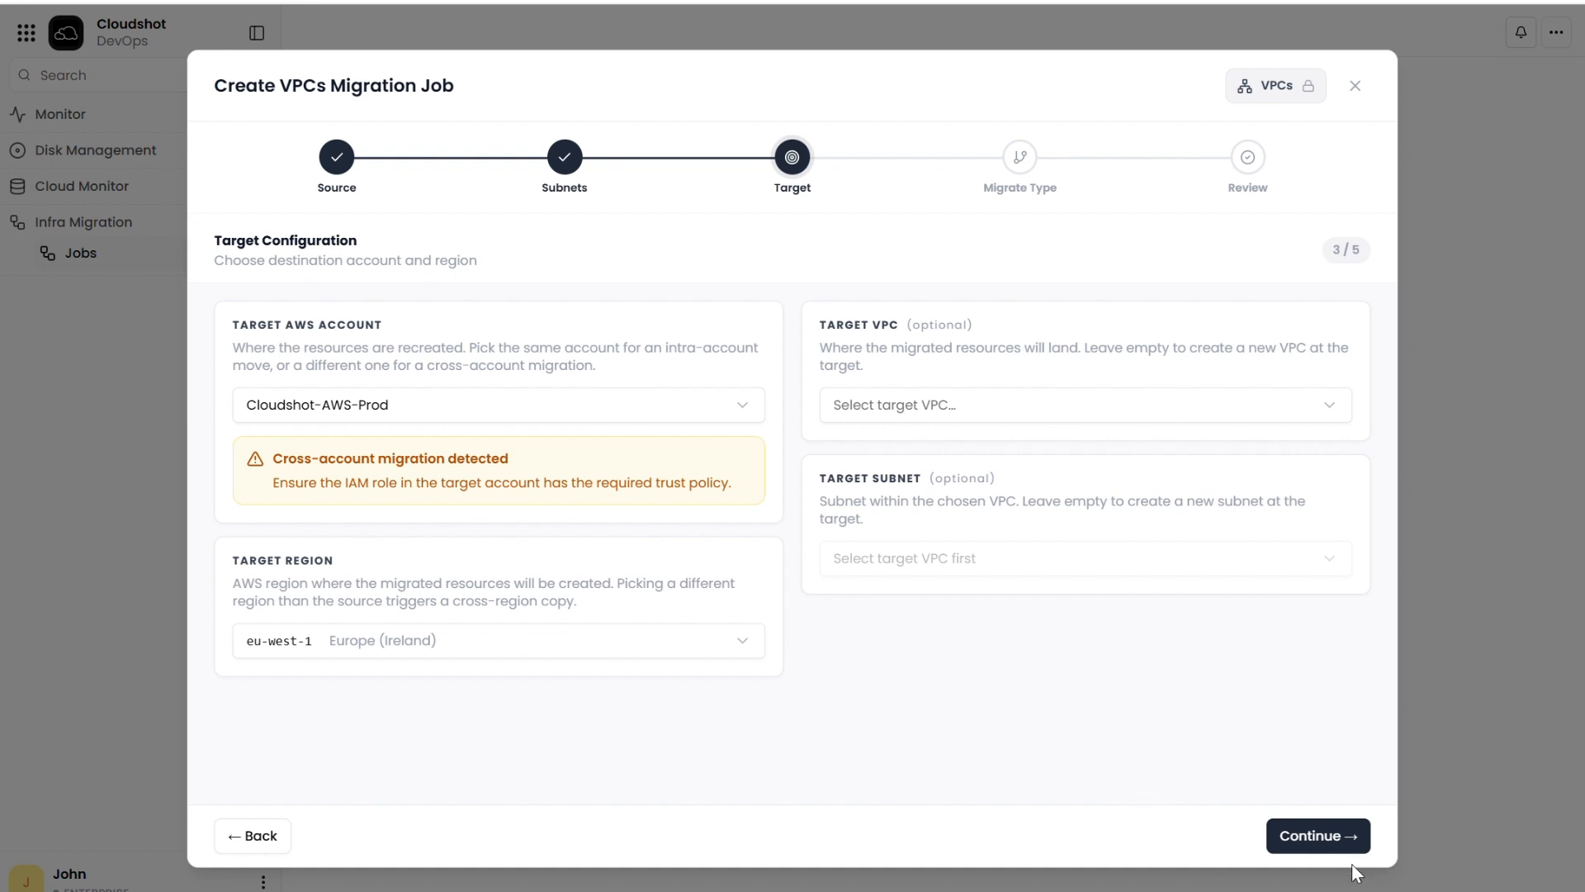
pyautogui.click(1321, 844)
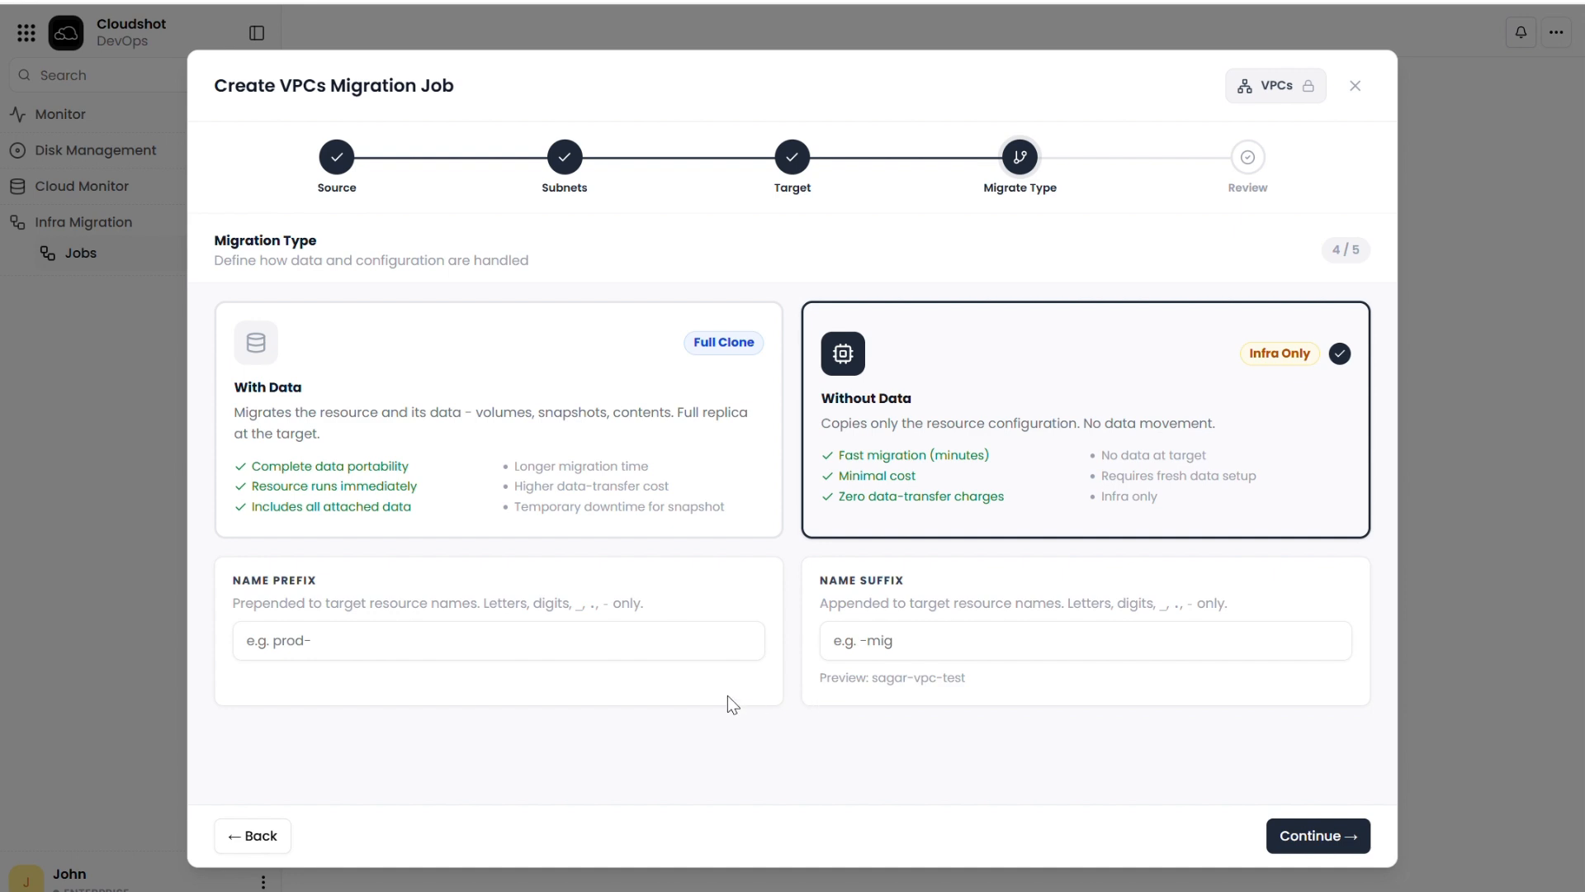
# Step: Choose the With Data migration type, set the name prefix to mig-, and proceed to the review
pyautogui.click(696, 394)
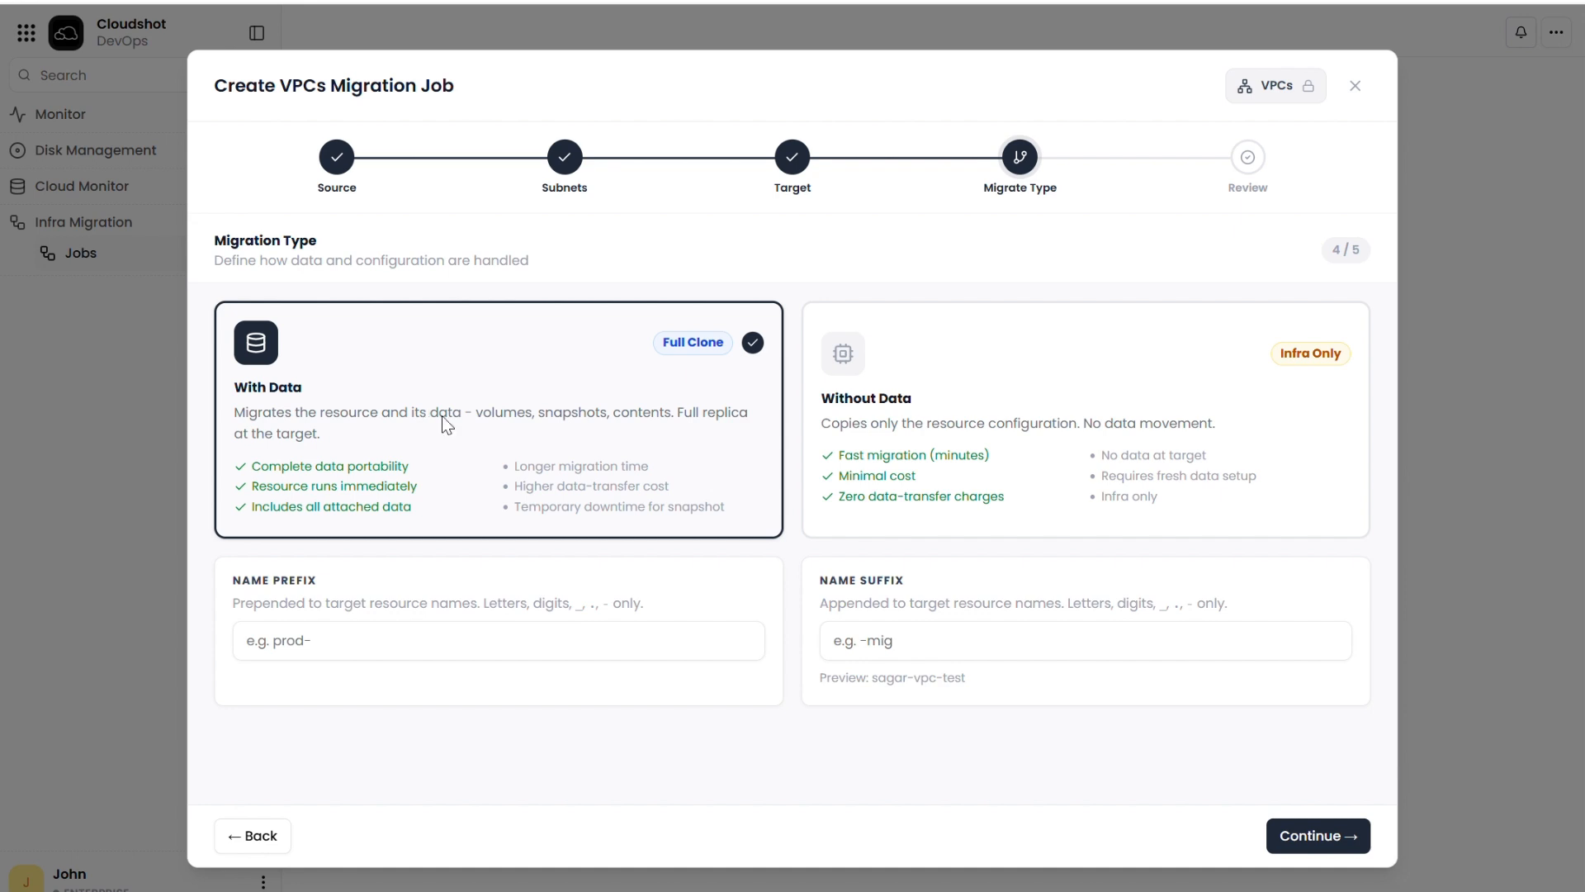
pyautogui.click(978, 402)
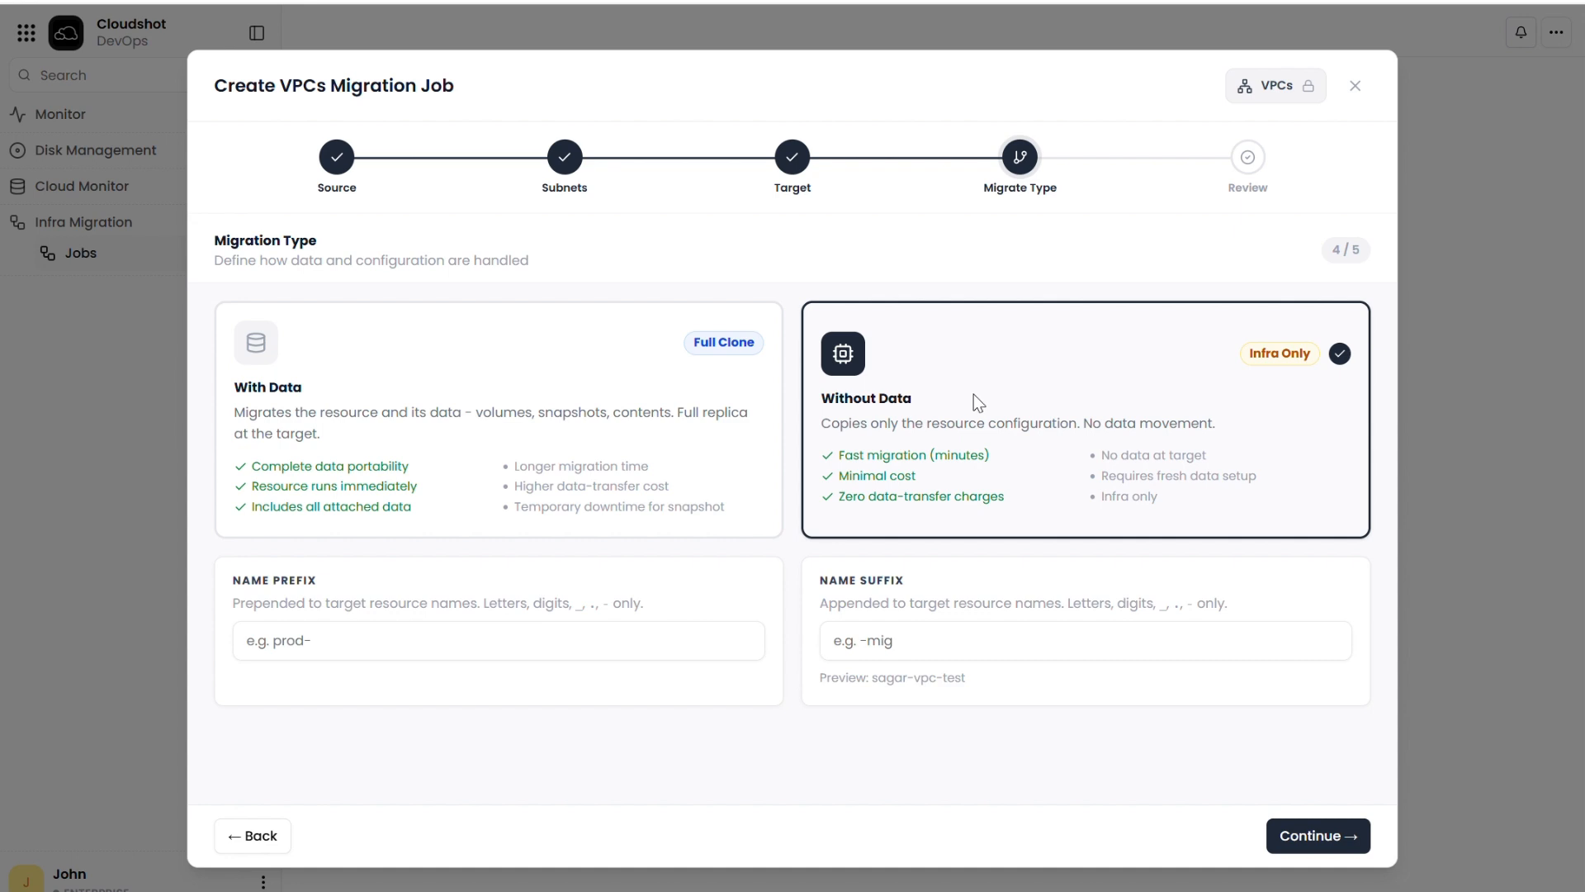
pyautogui.click(666, 471)
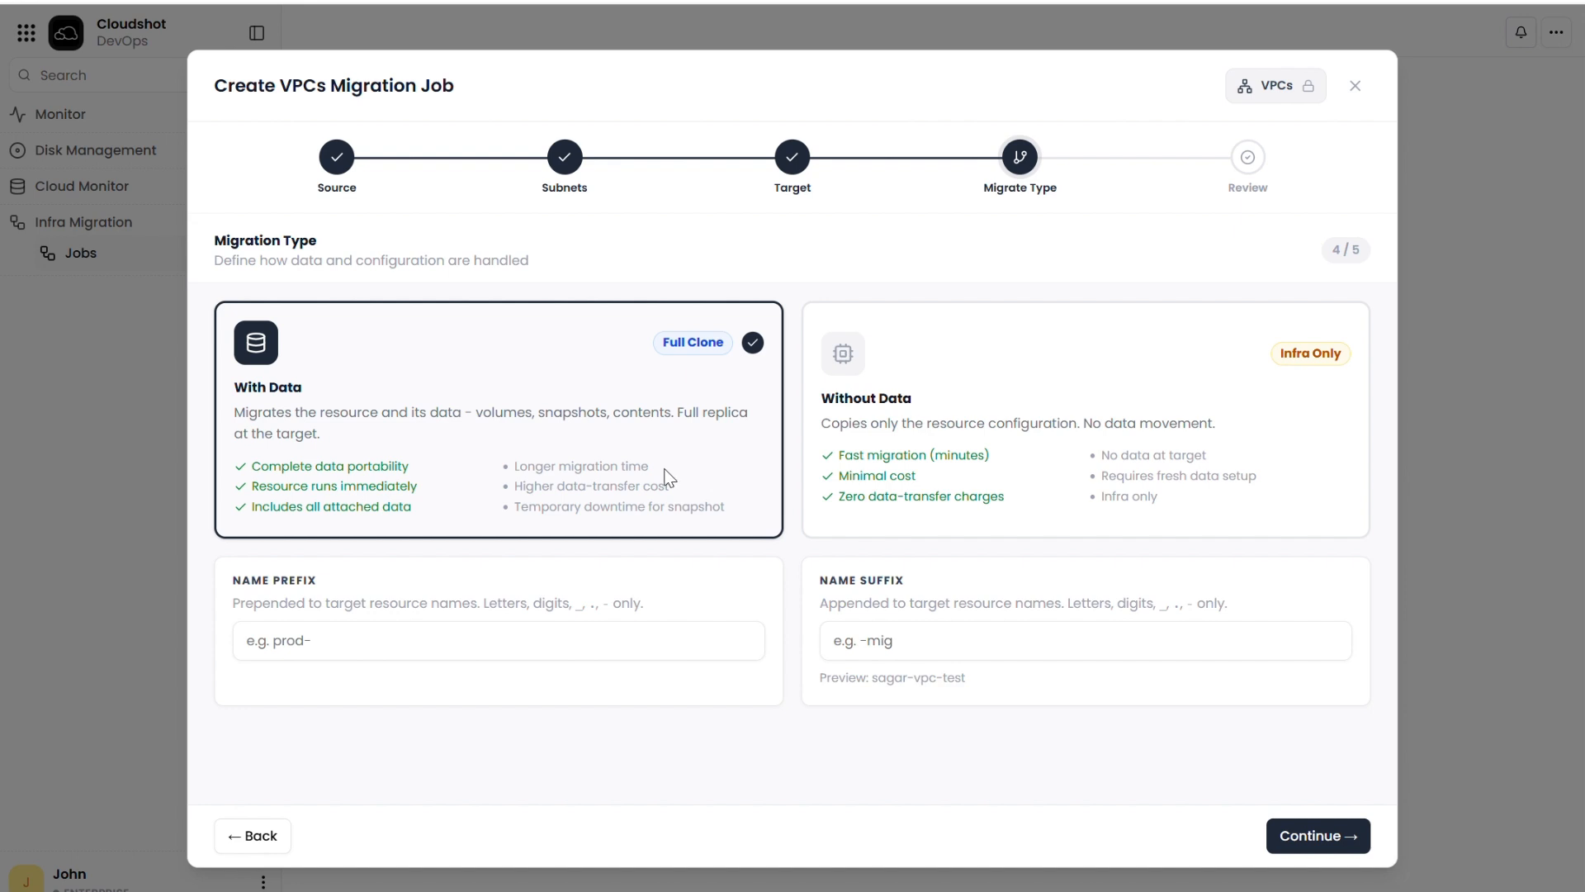
pyautogui.click(466, 645)
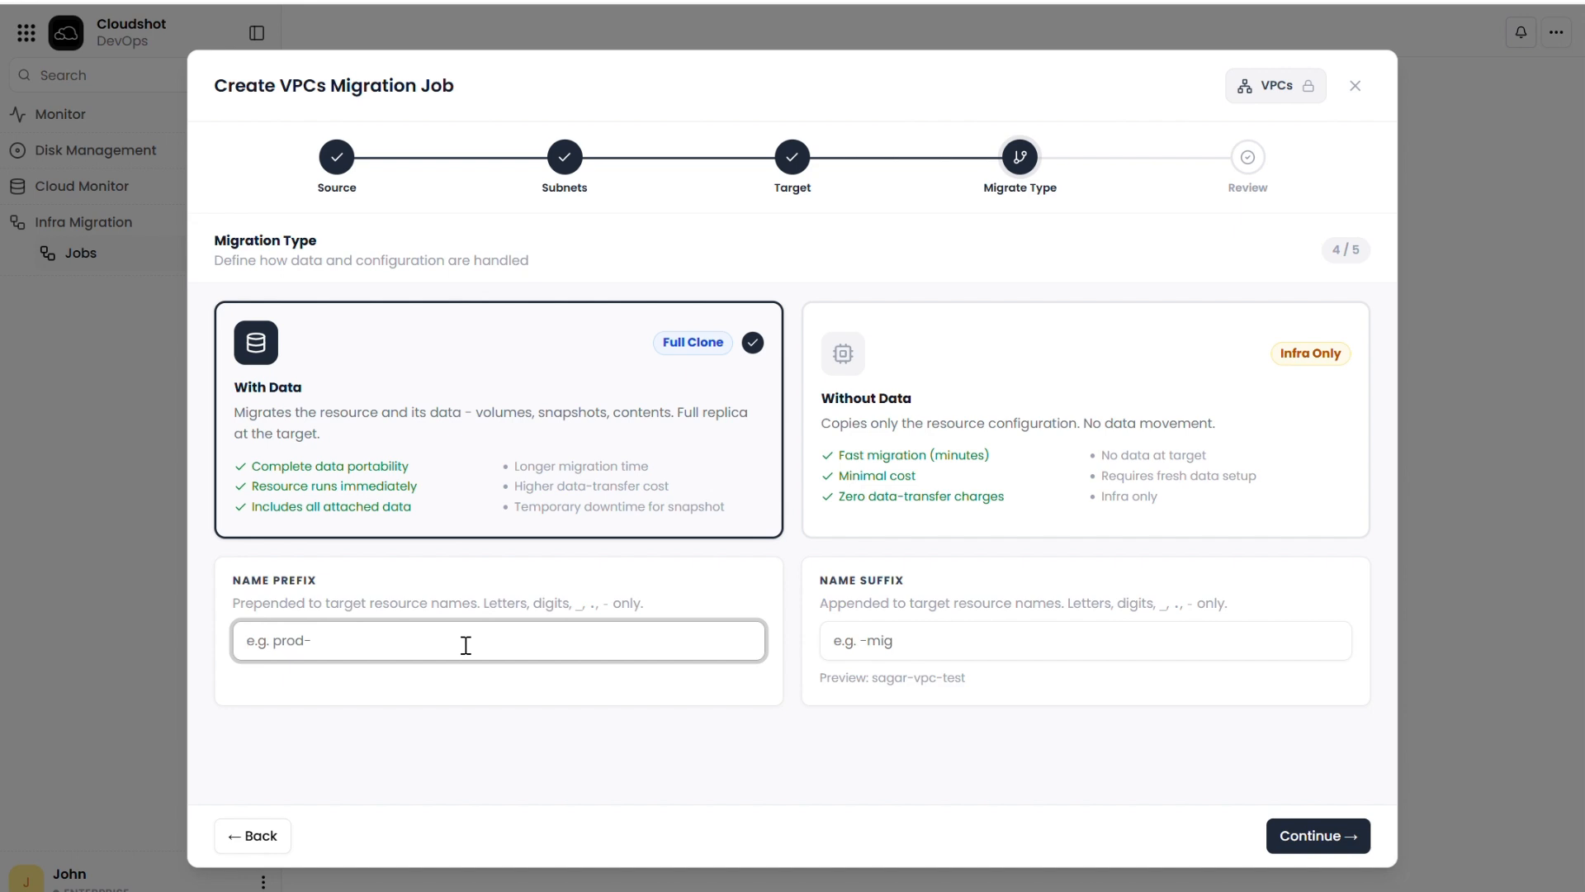
pyautogui.write('mig-')
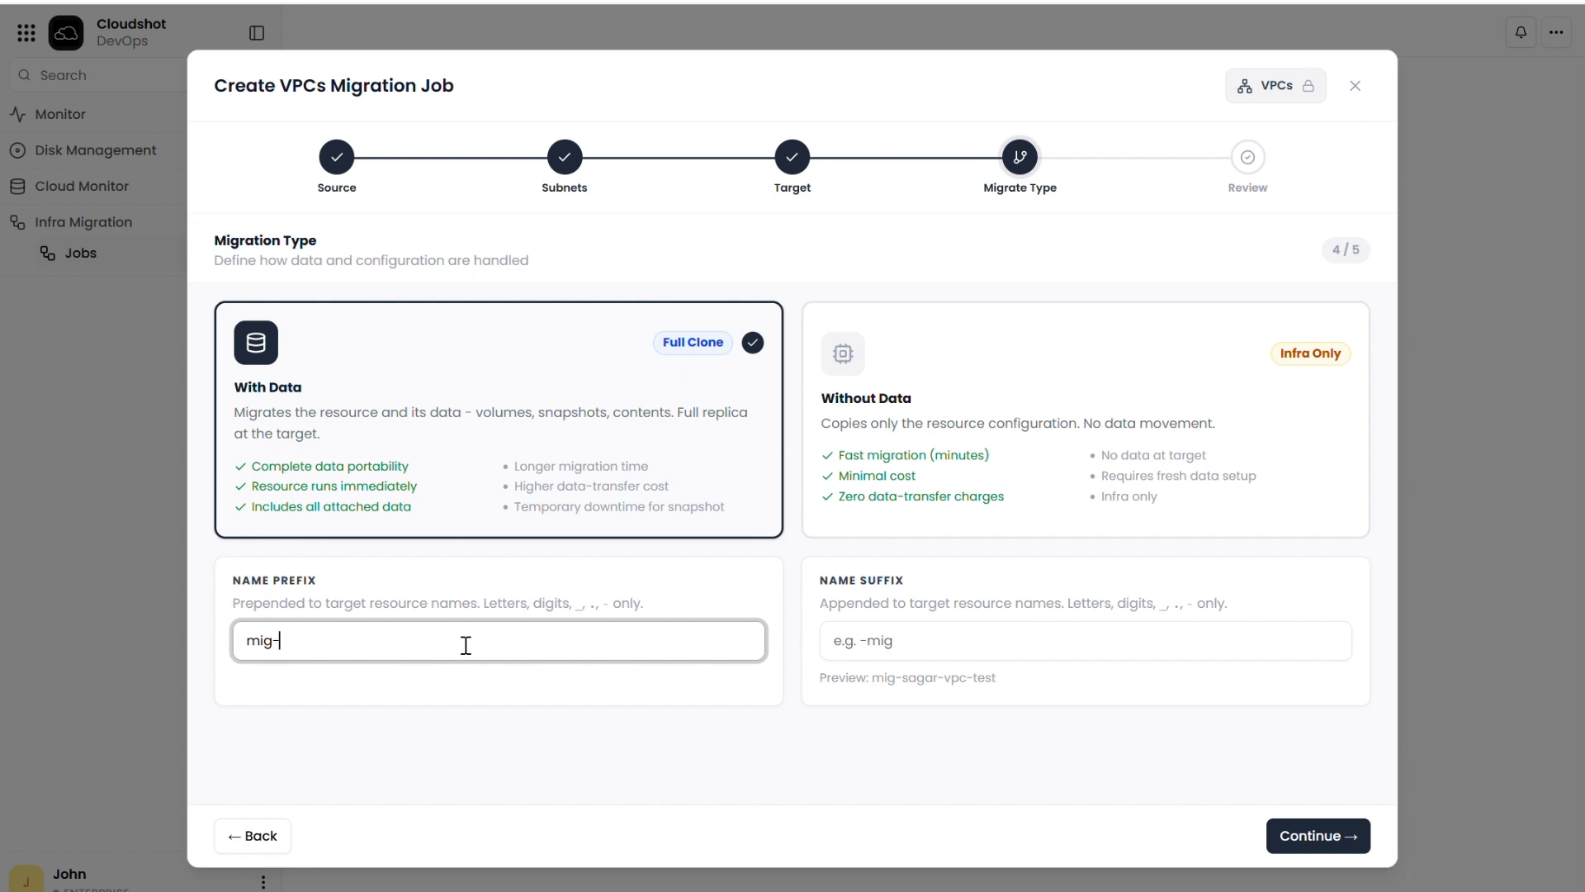
pyautogui.click(1316, 834)
# Step: Review the VPC's services and the configuration summary, and start the migration
pyautogui.scroll(-4, 538, 692)
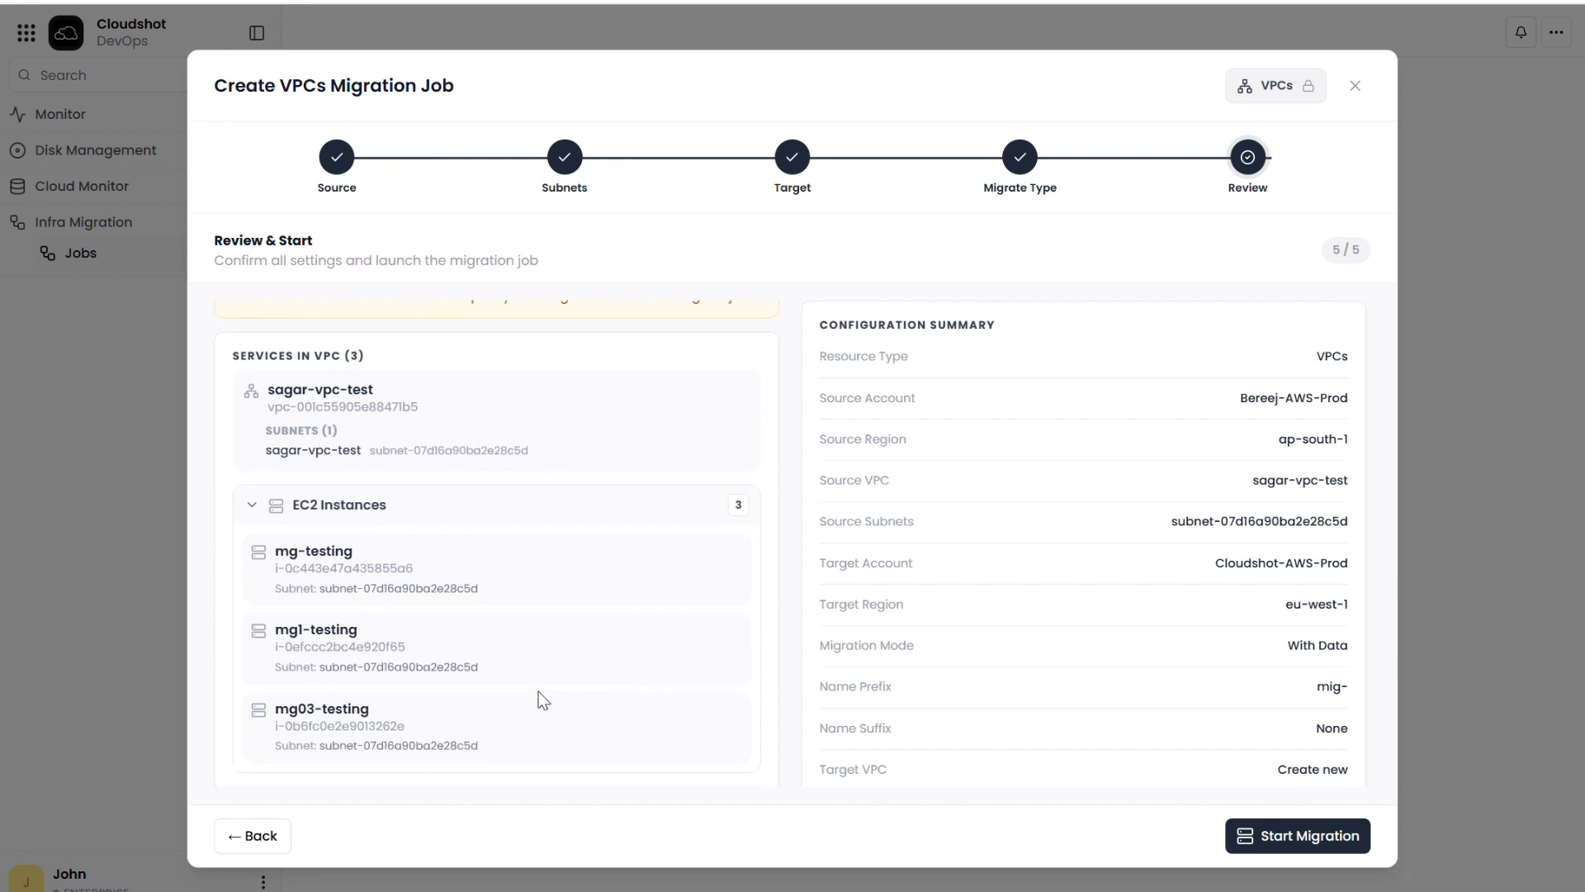
pyautogui.scroll(5, 539, 691)
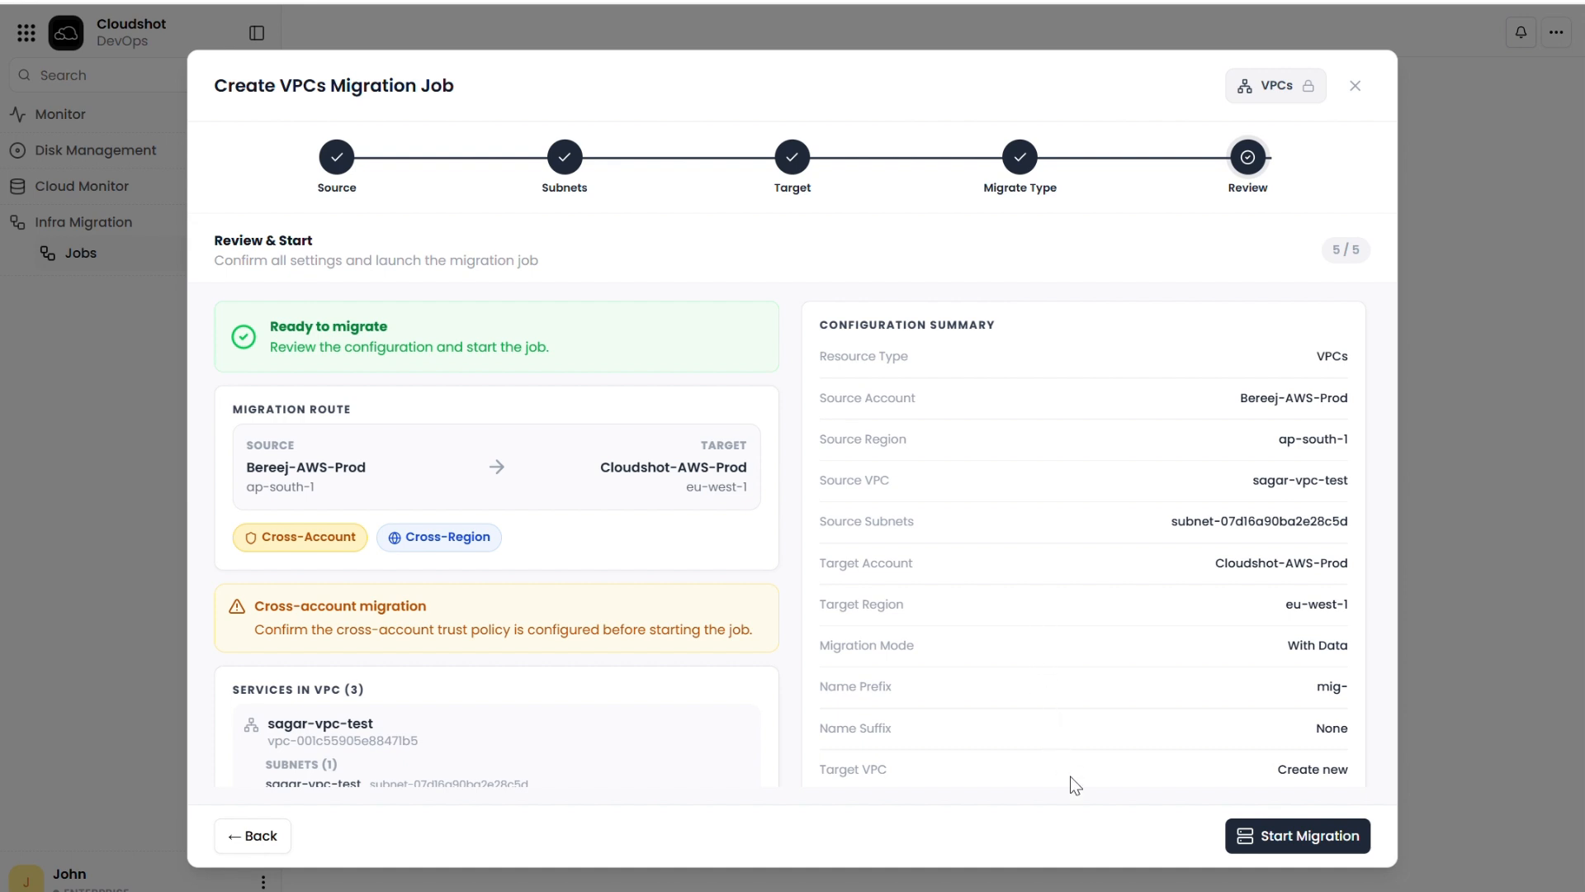
pyautogui.click(1296, 839)
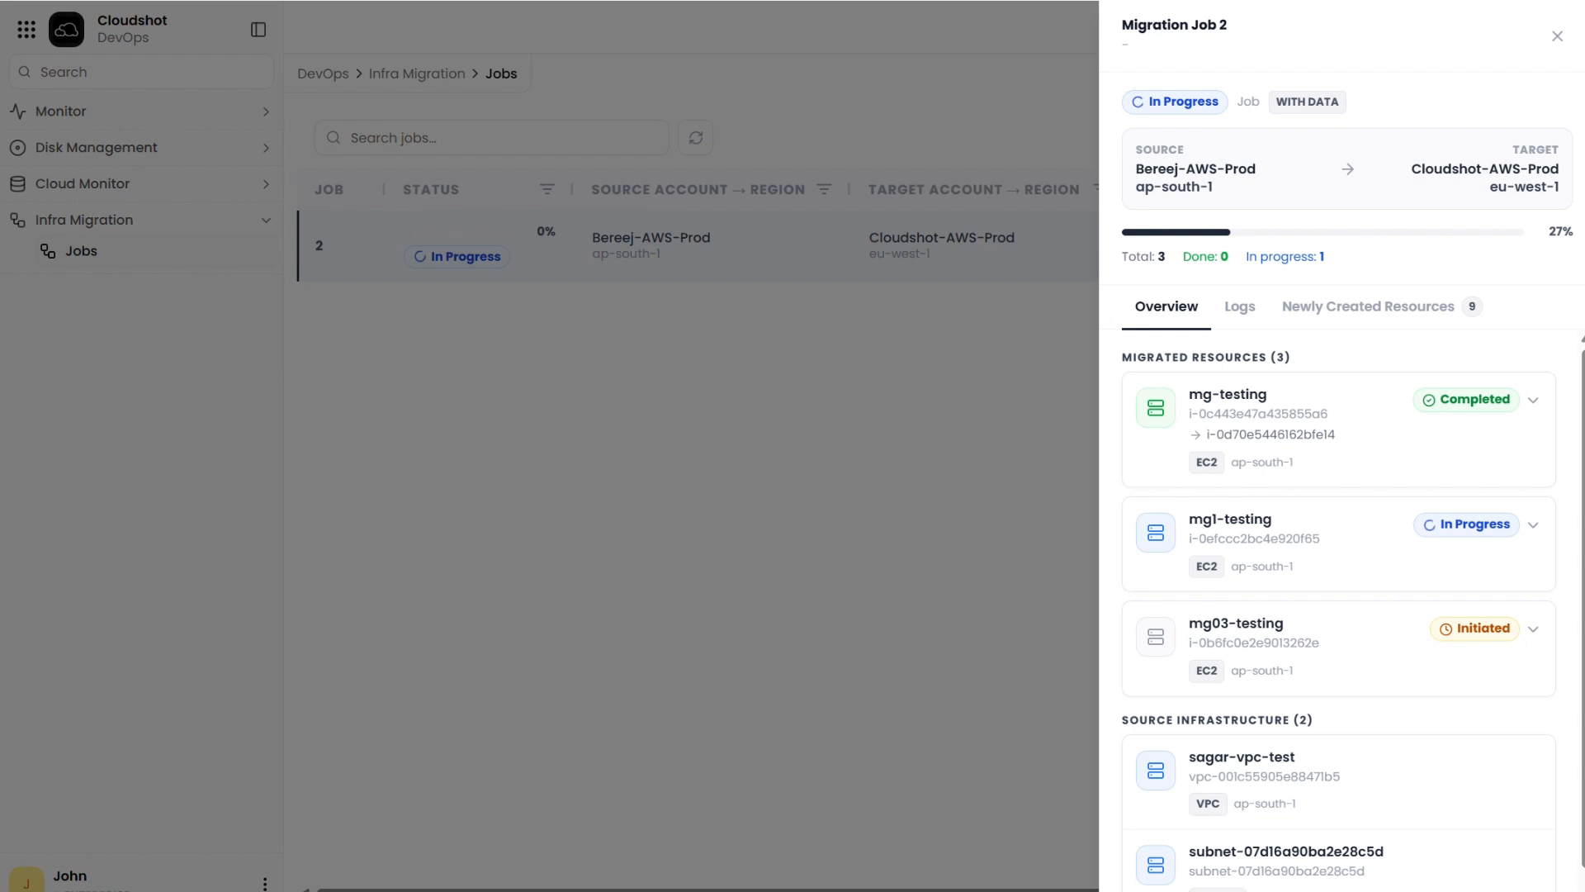
# Step: Examine the running migration job's logs and the step-by-step progress of the mg1-testing instance
pyautogui.click(1248, 312)
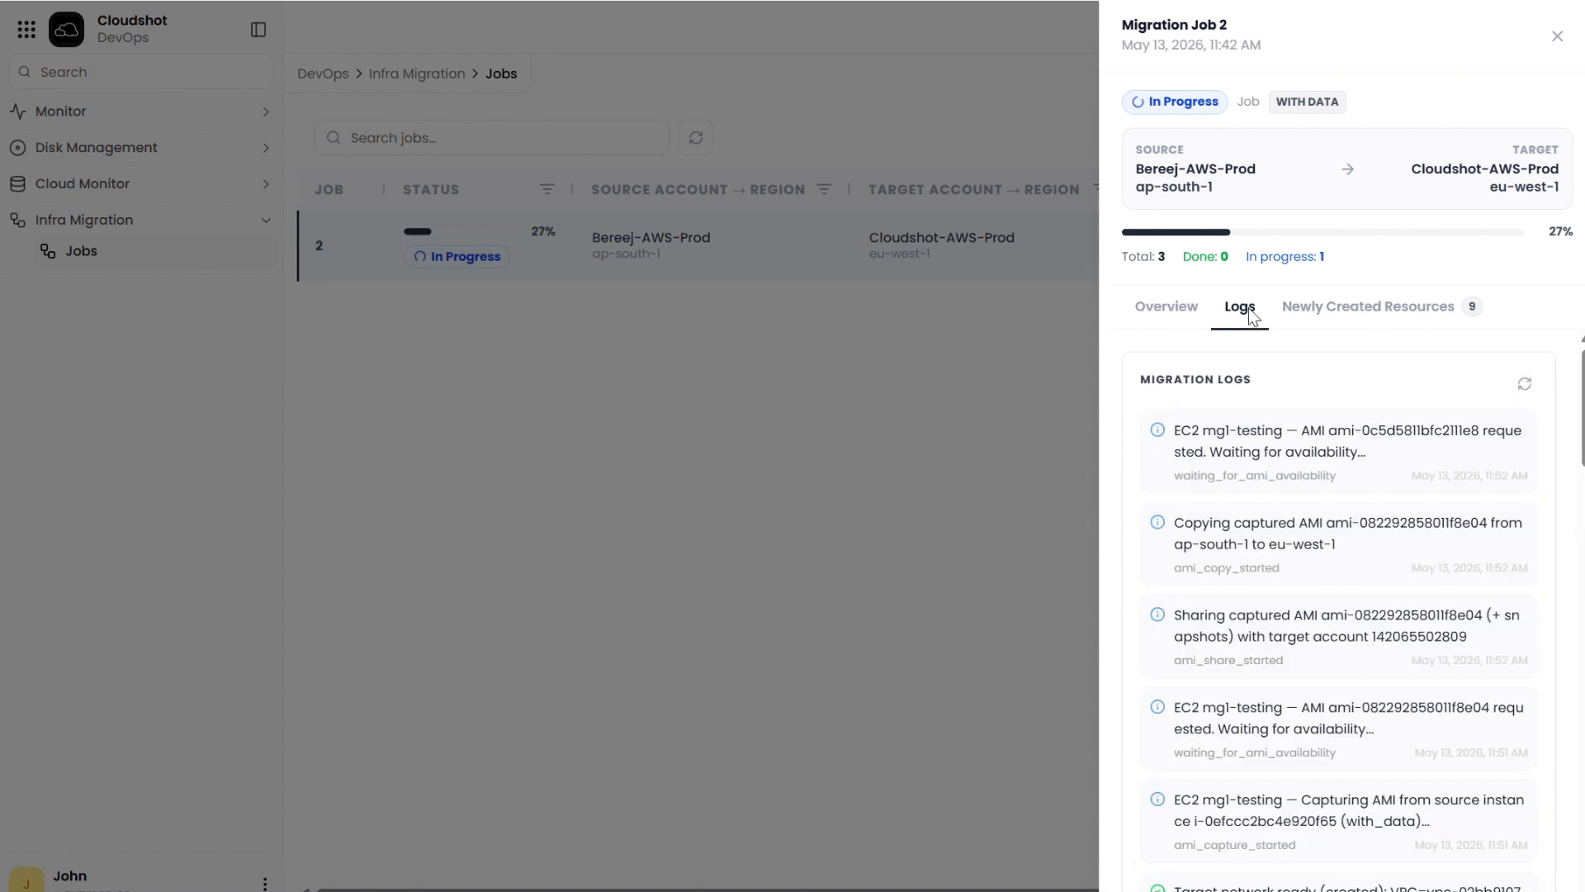
pyautogui.scroll(-5, 1330, 492)
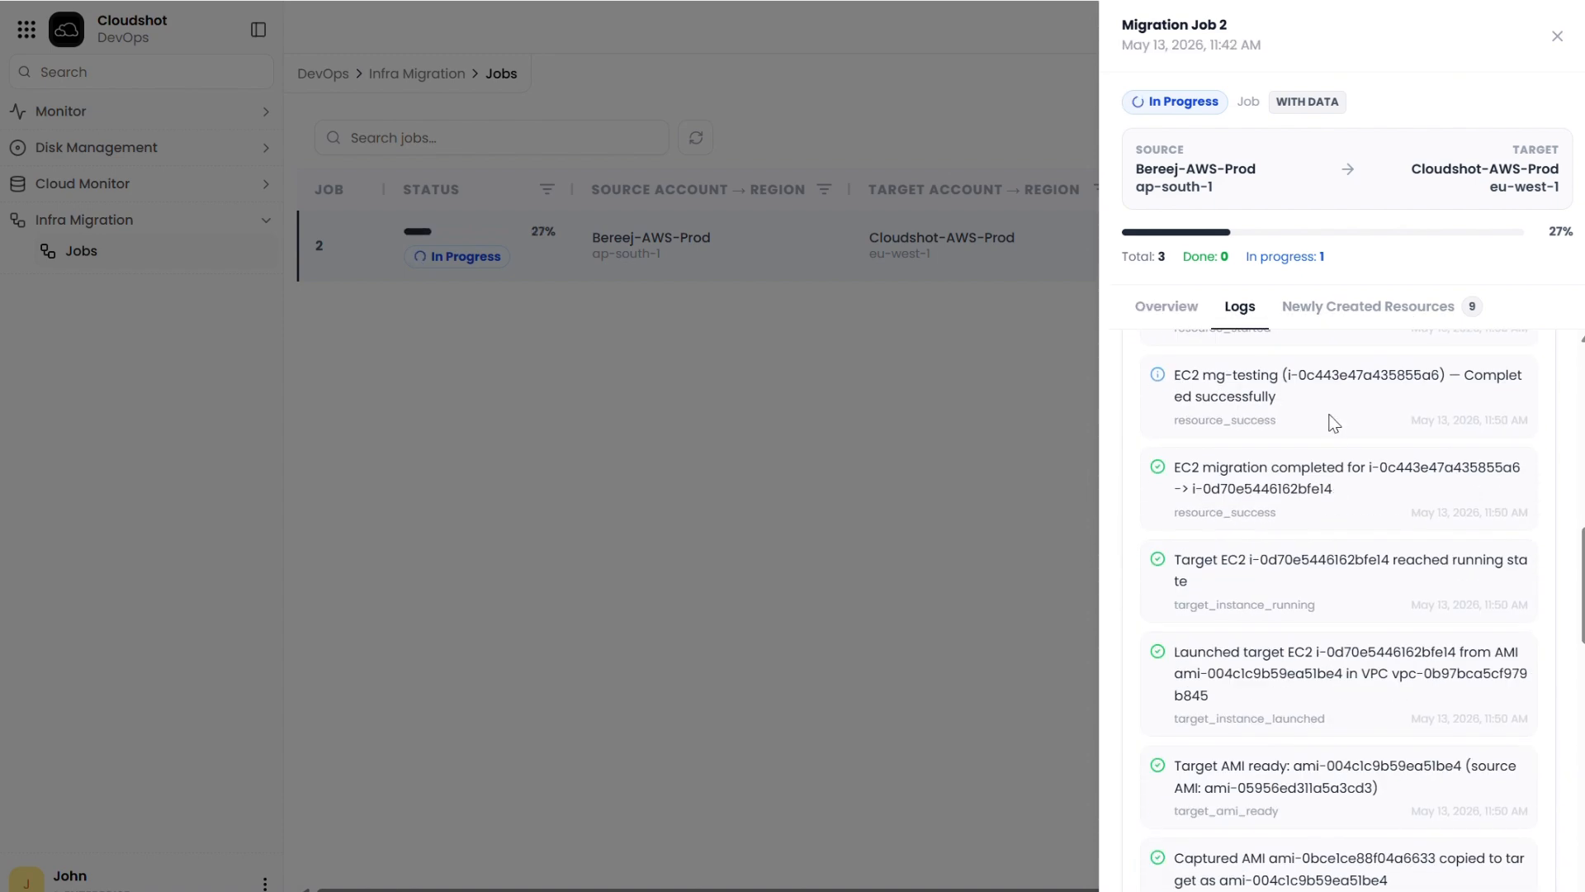
pyautogui.click(1170, 308)
pyautogui.click(1336, 493)
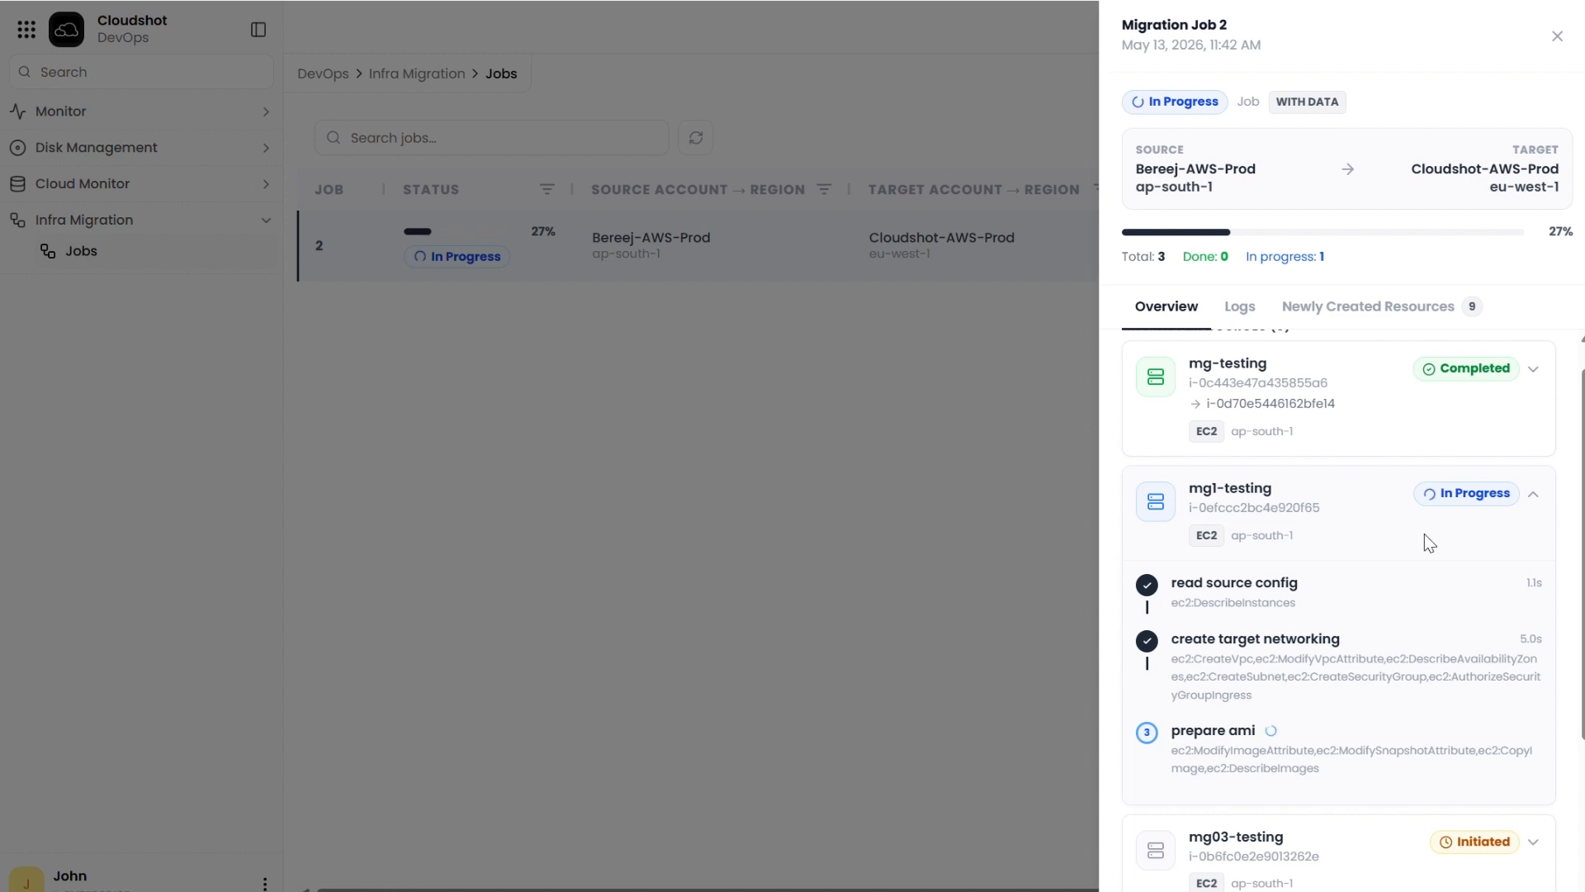
pyautogui.scroll(-3, 1403, 528)
pyautogui.scroll(1, 1377, 529)
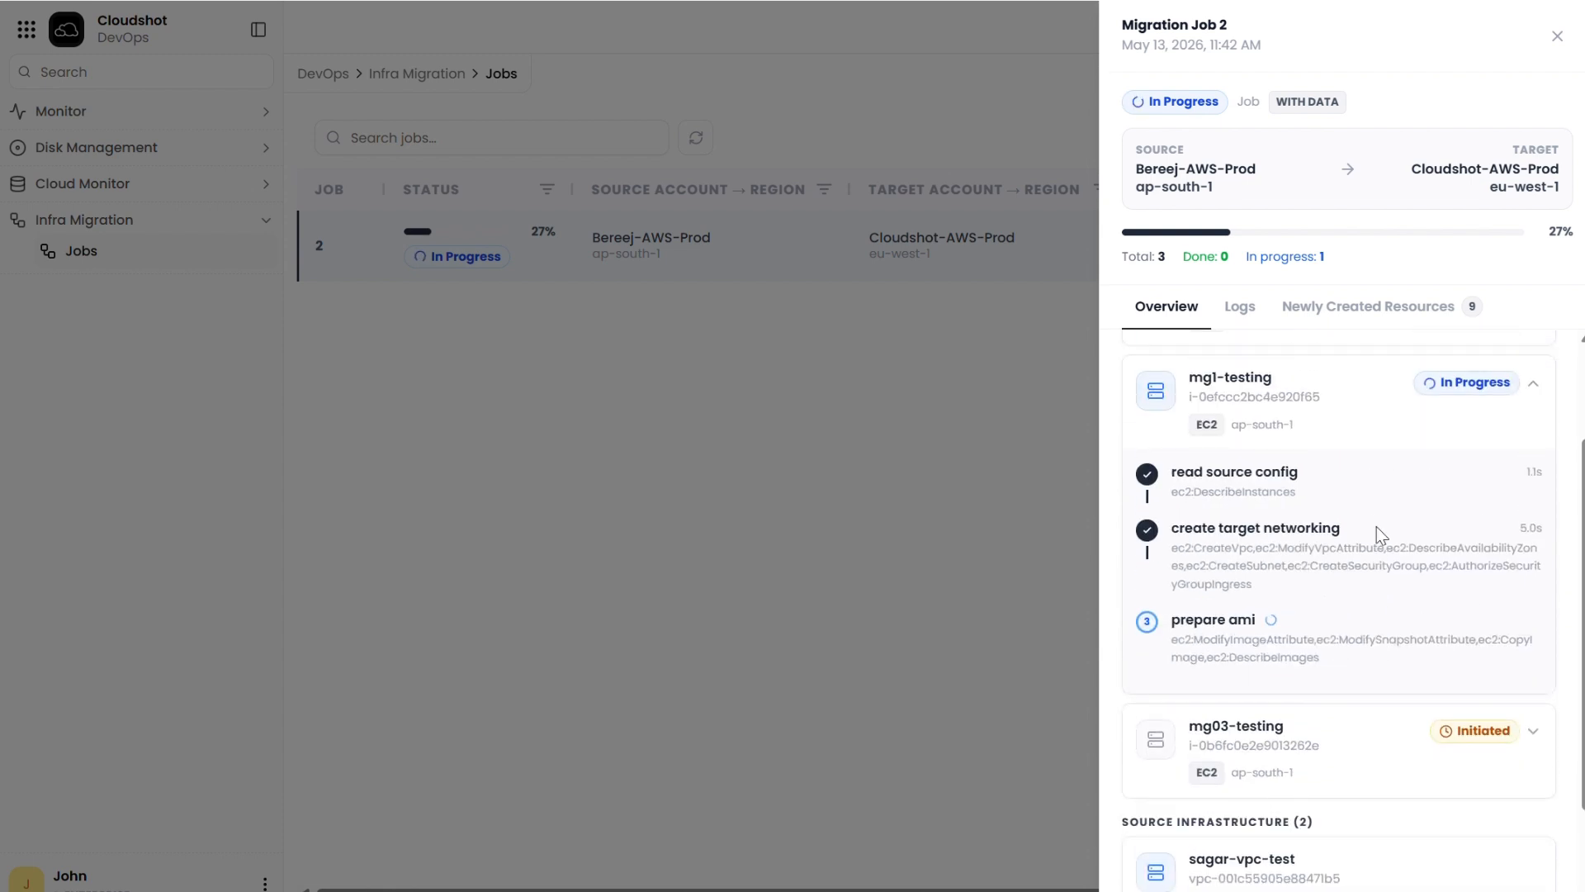
pyautogui.scroll(2, 1377, 533)
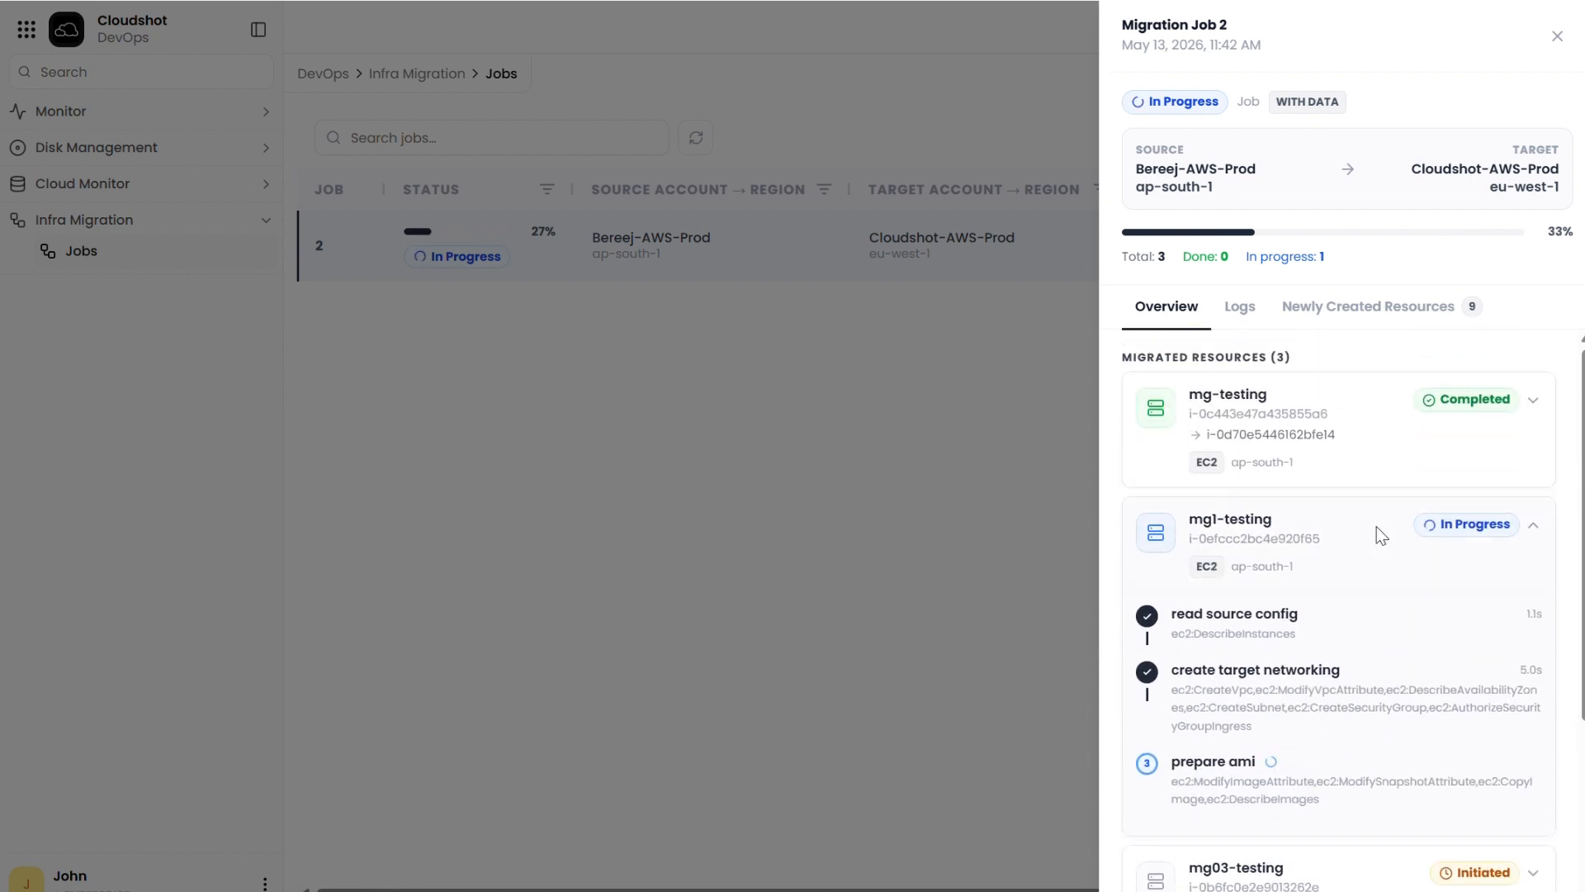
pyautogui.click(1376, 527)
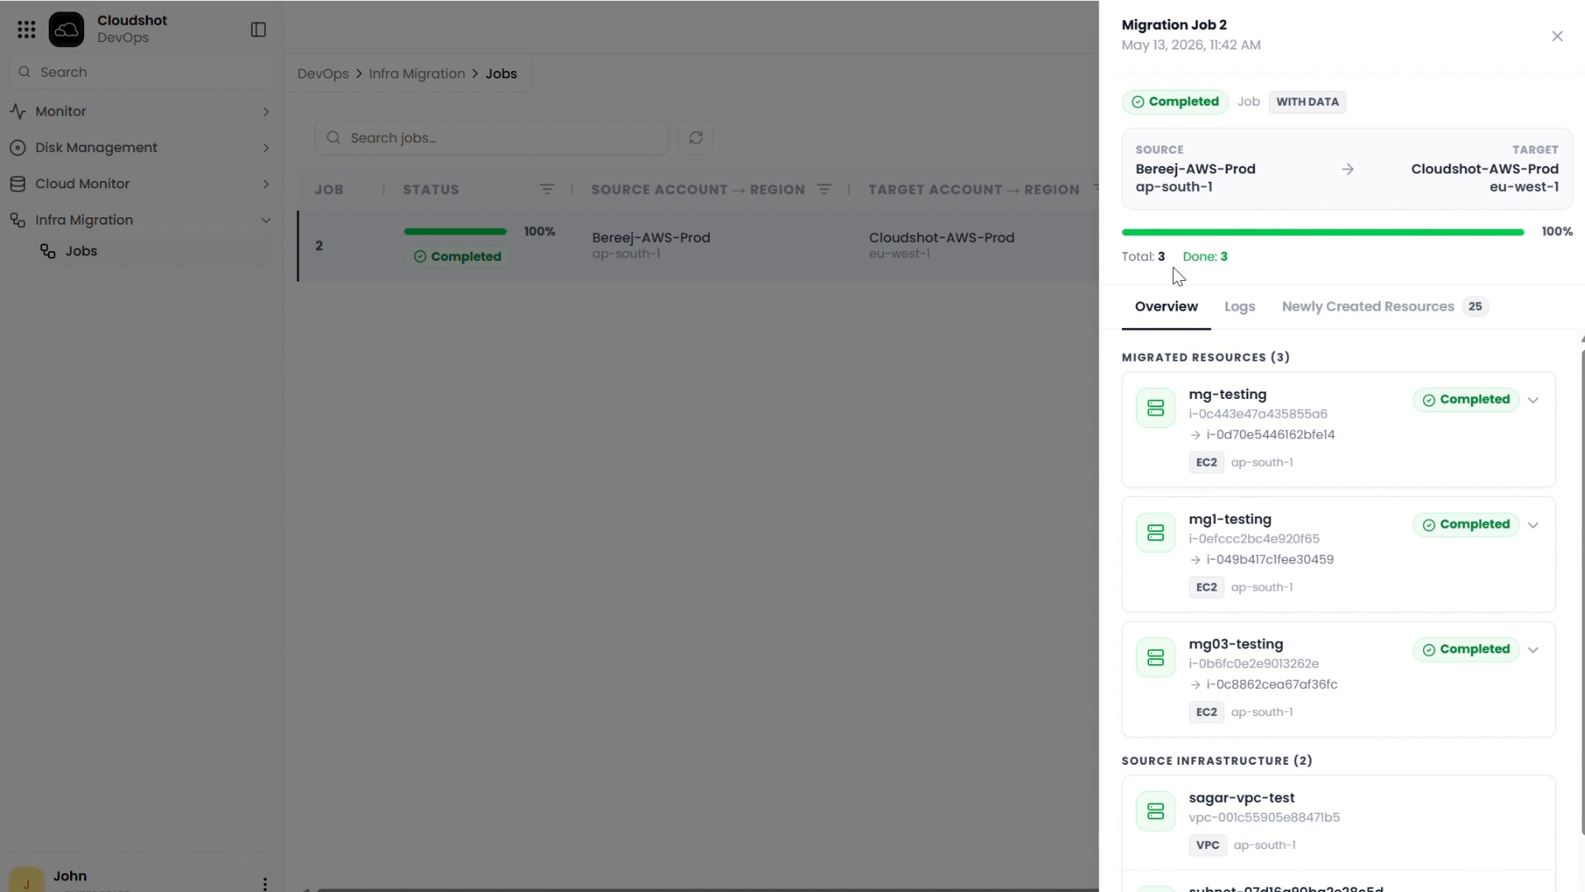
# Step: Examine the completed job's step-by-step migration details for the mg-testing, mg1-testing and mg03-testing instances
pyautogui.click(1313, 440)
pyautogui.scroll(-5, 1313, 440)
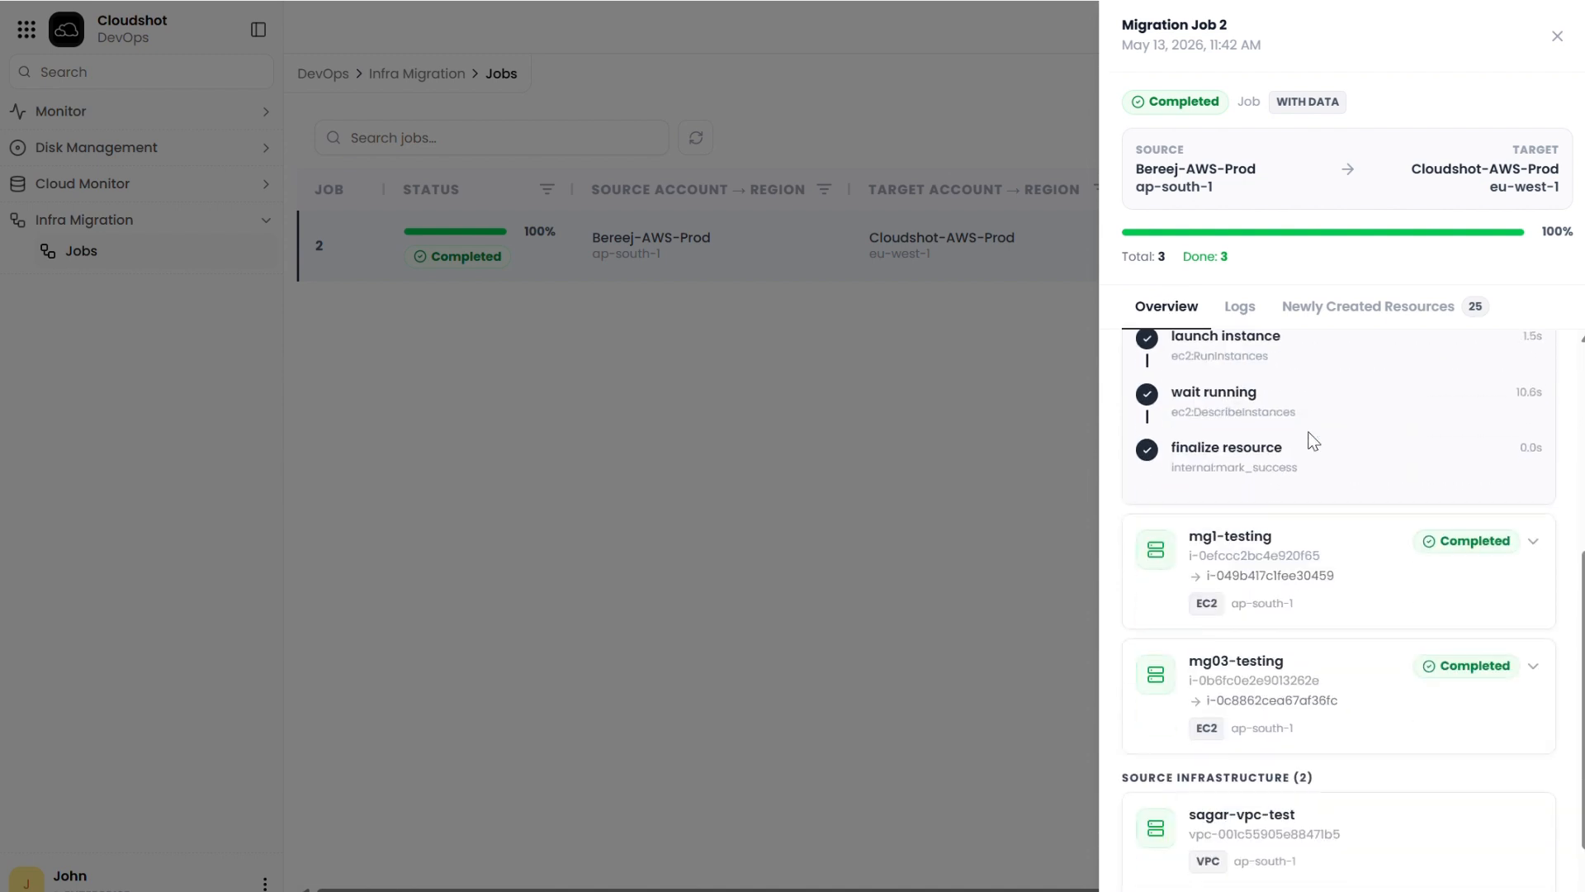
pyautogui.click(1310, 438)
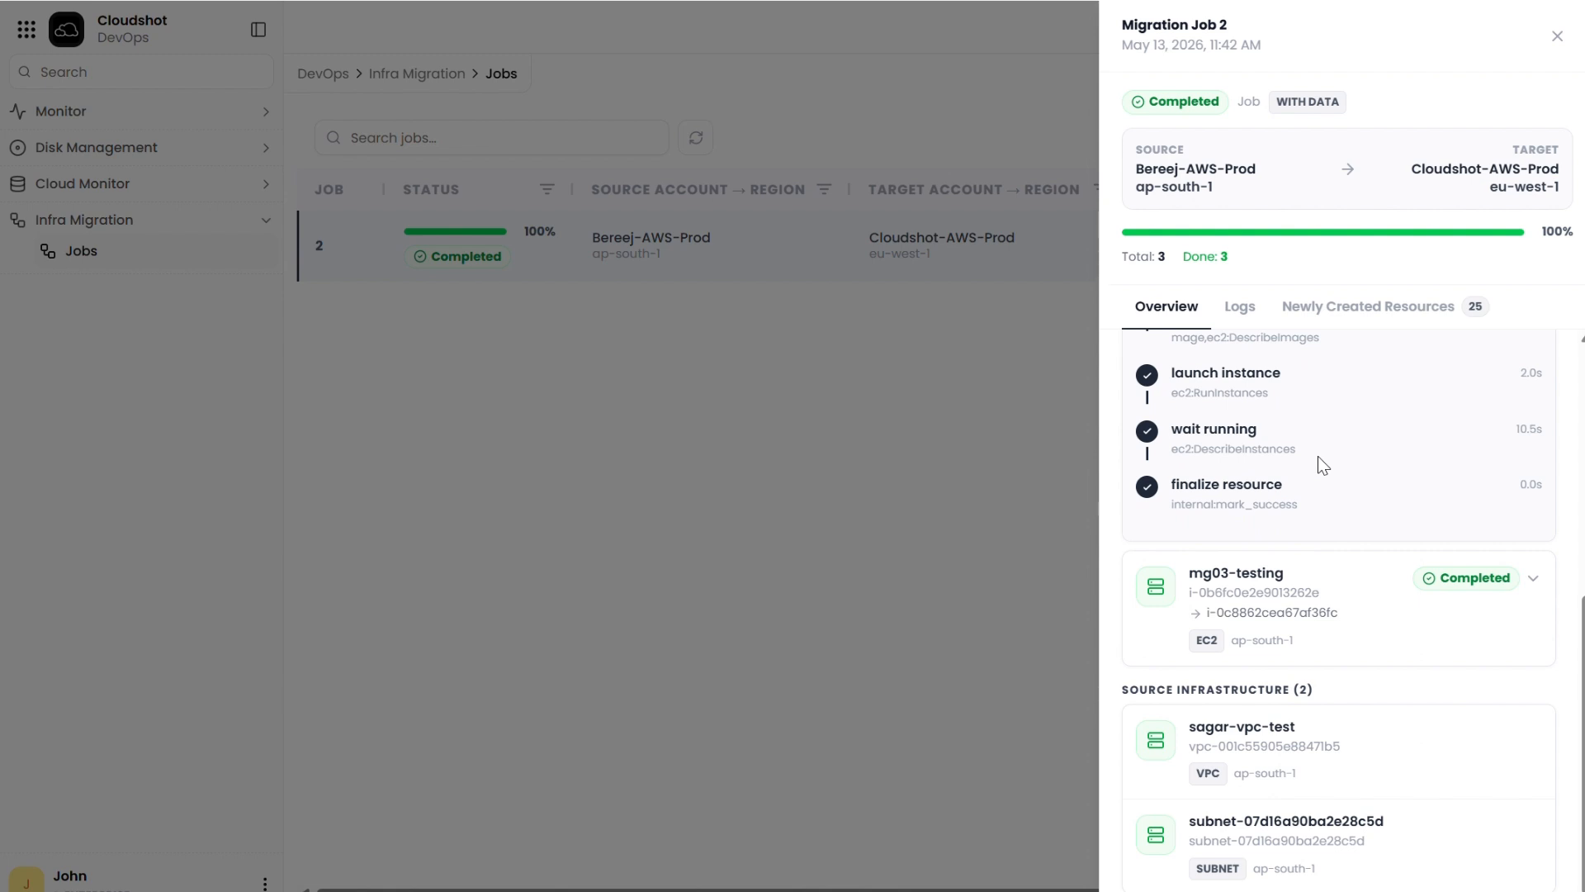
pyautogui.click(1331, 611)
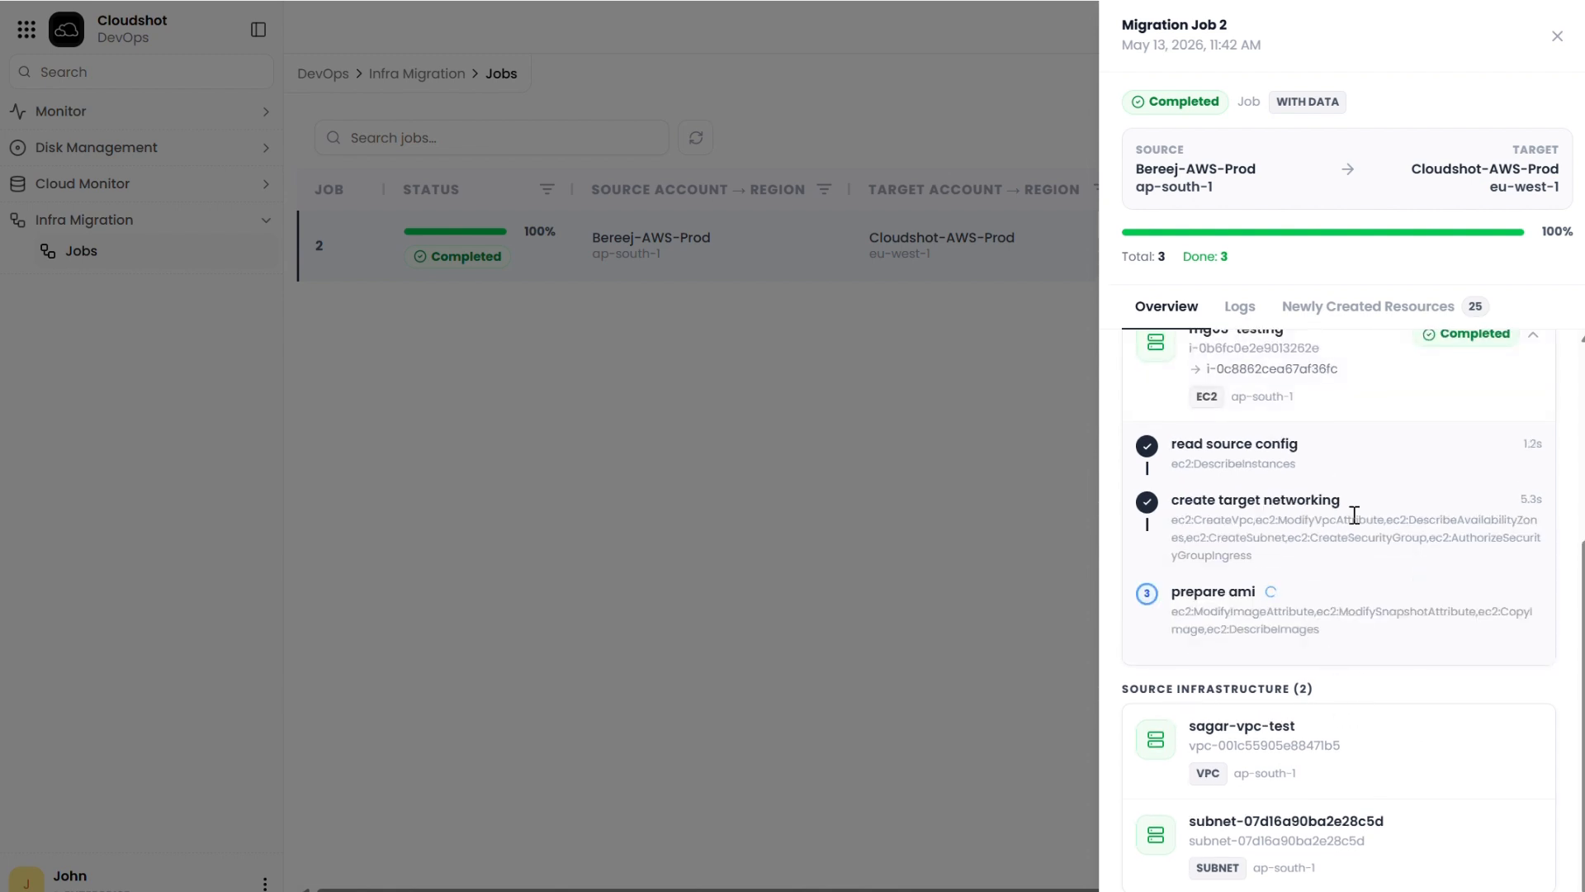
pyautogui.scroll(4, 1352, 474)
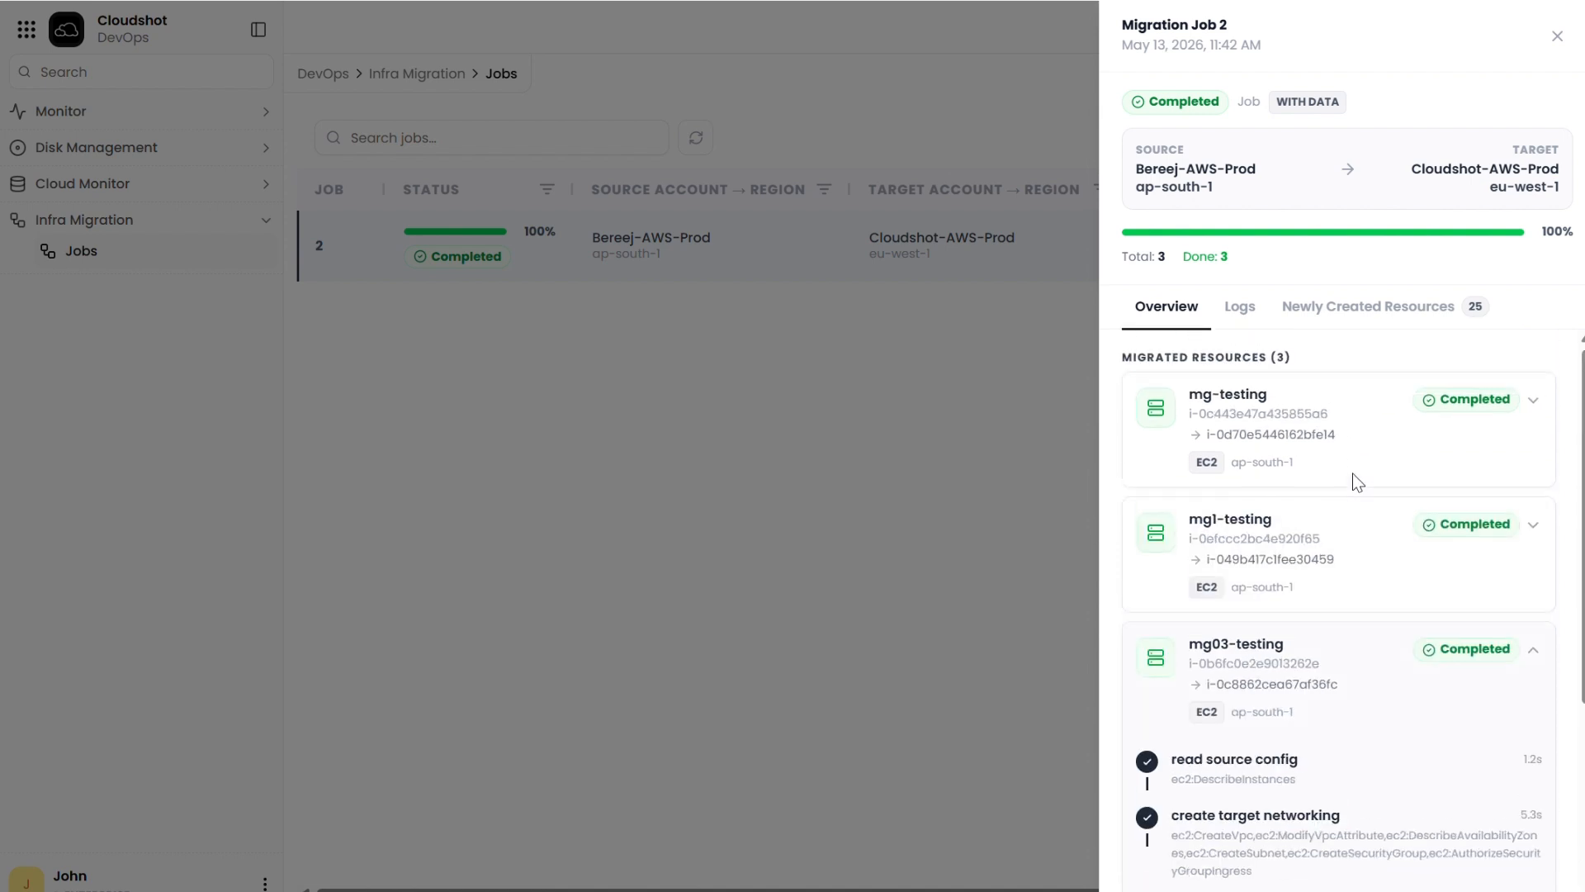
# Step: Read through the migration logs of the completed job, from the newest entry back to the job start
pyautogui.click(1252, 316)
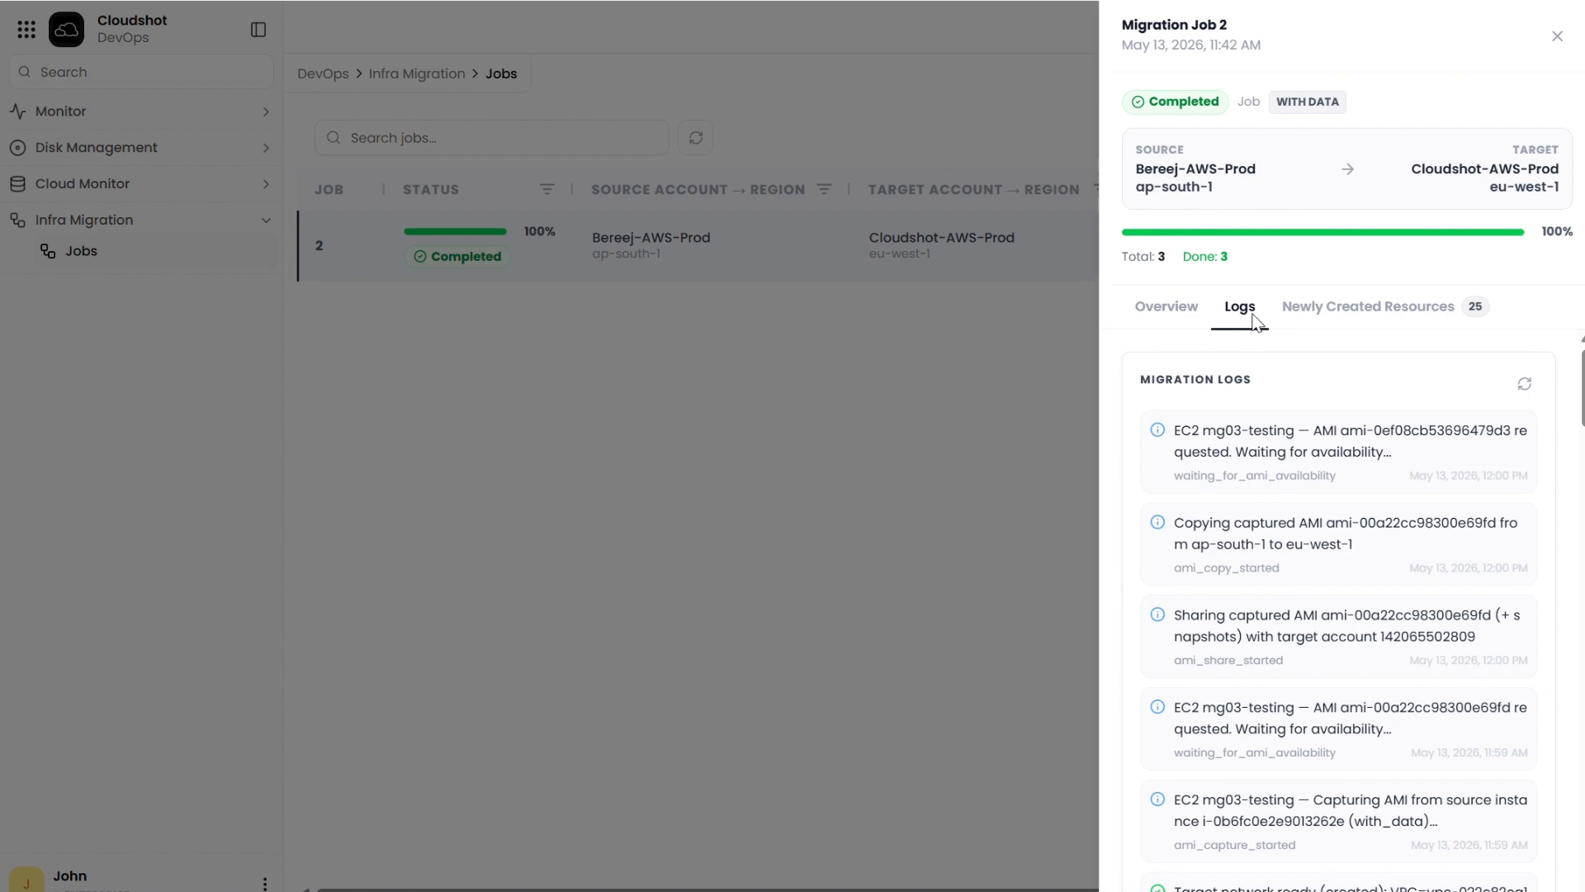
pyautogui.scroll(-2, 1321, 454)
pyautogui.scroll(-15, 1324, 464)
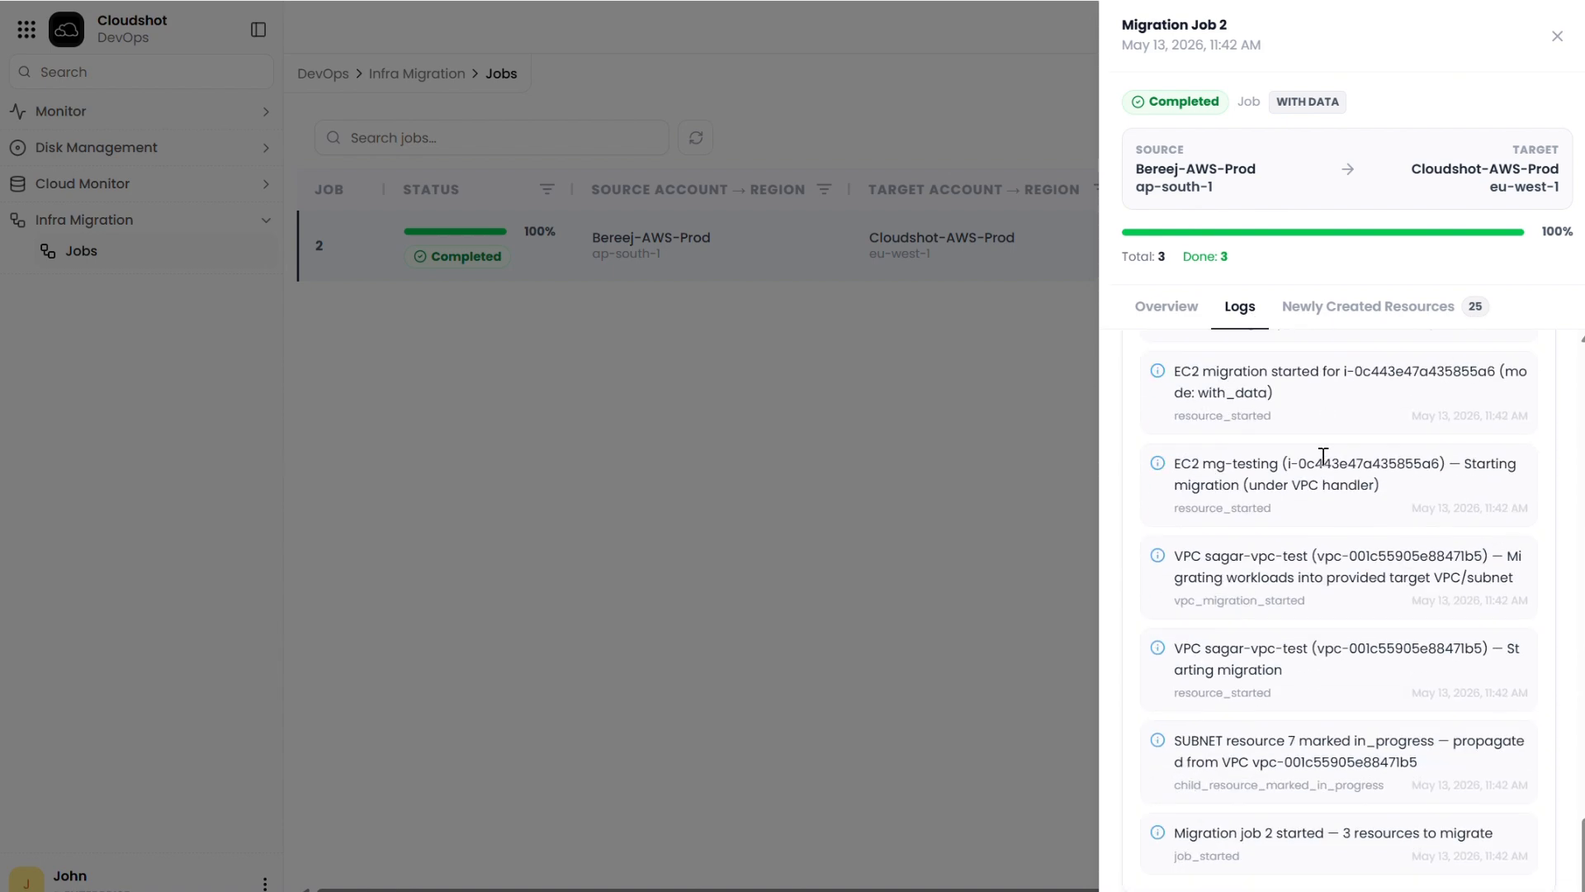
pyautogui.scroll(15, 1323, 464)
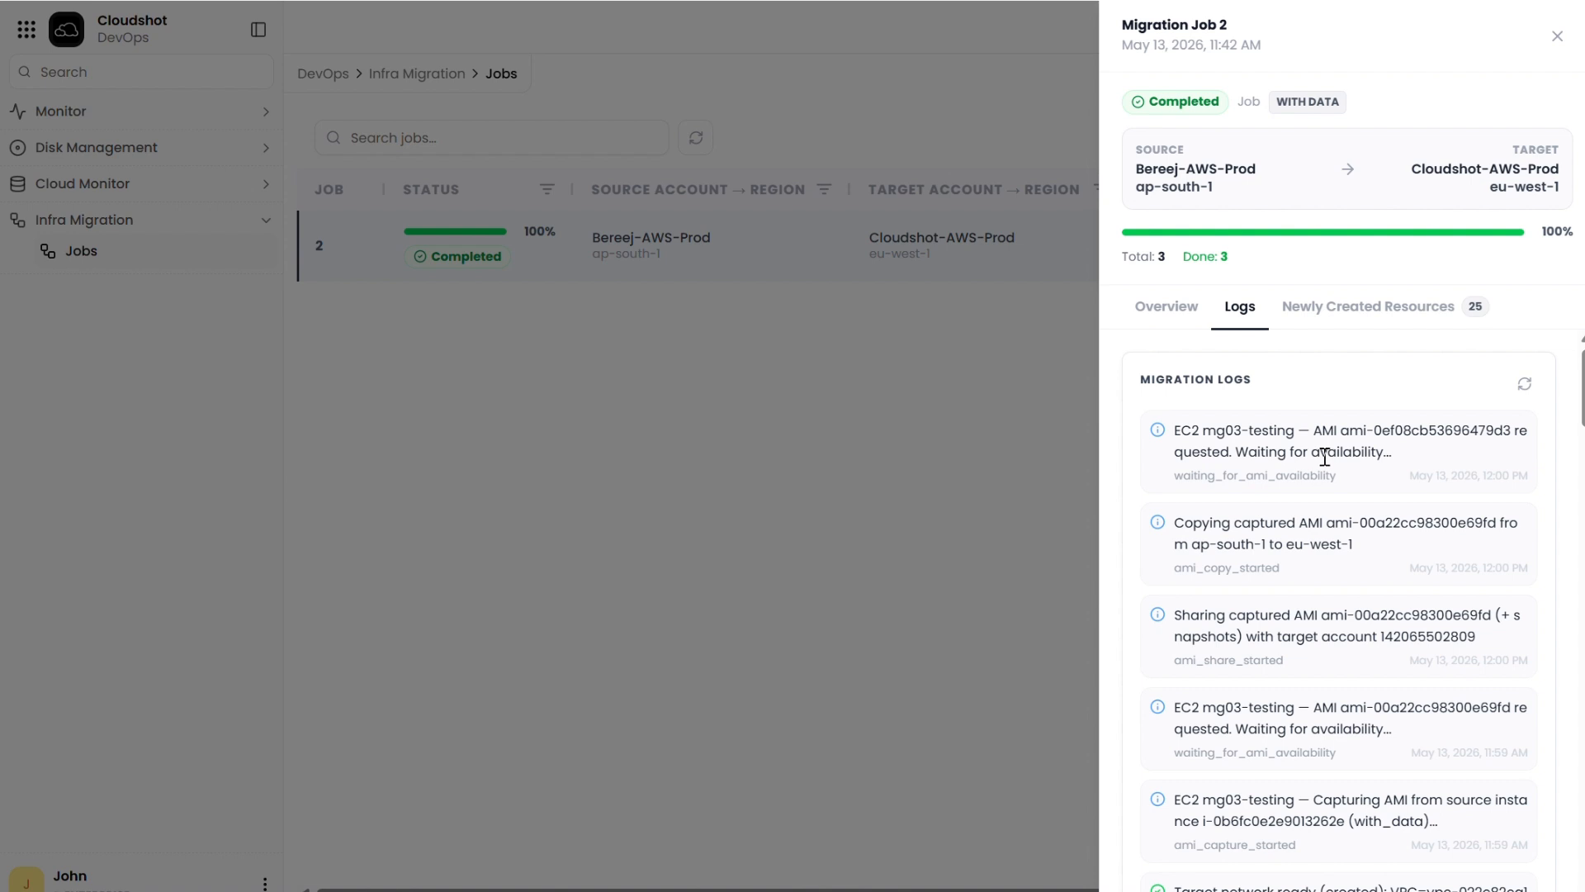
# Step: Review the newly created resources listed for mg-testing, mg1-testing and mg03-testing in the completed job
pyautogui.click(1355, 307)
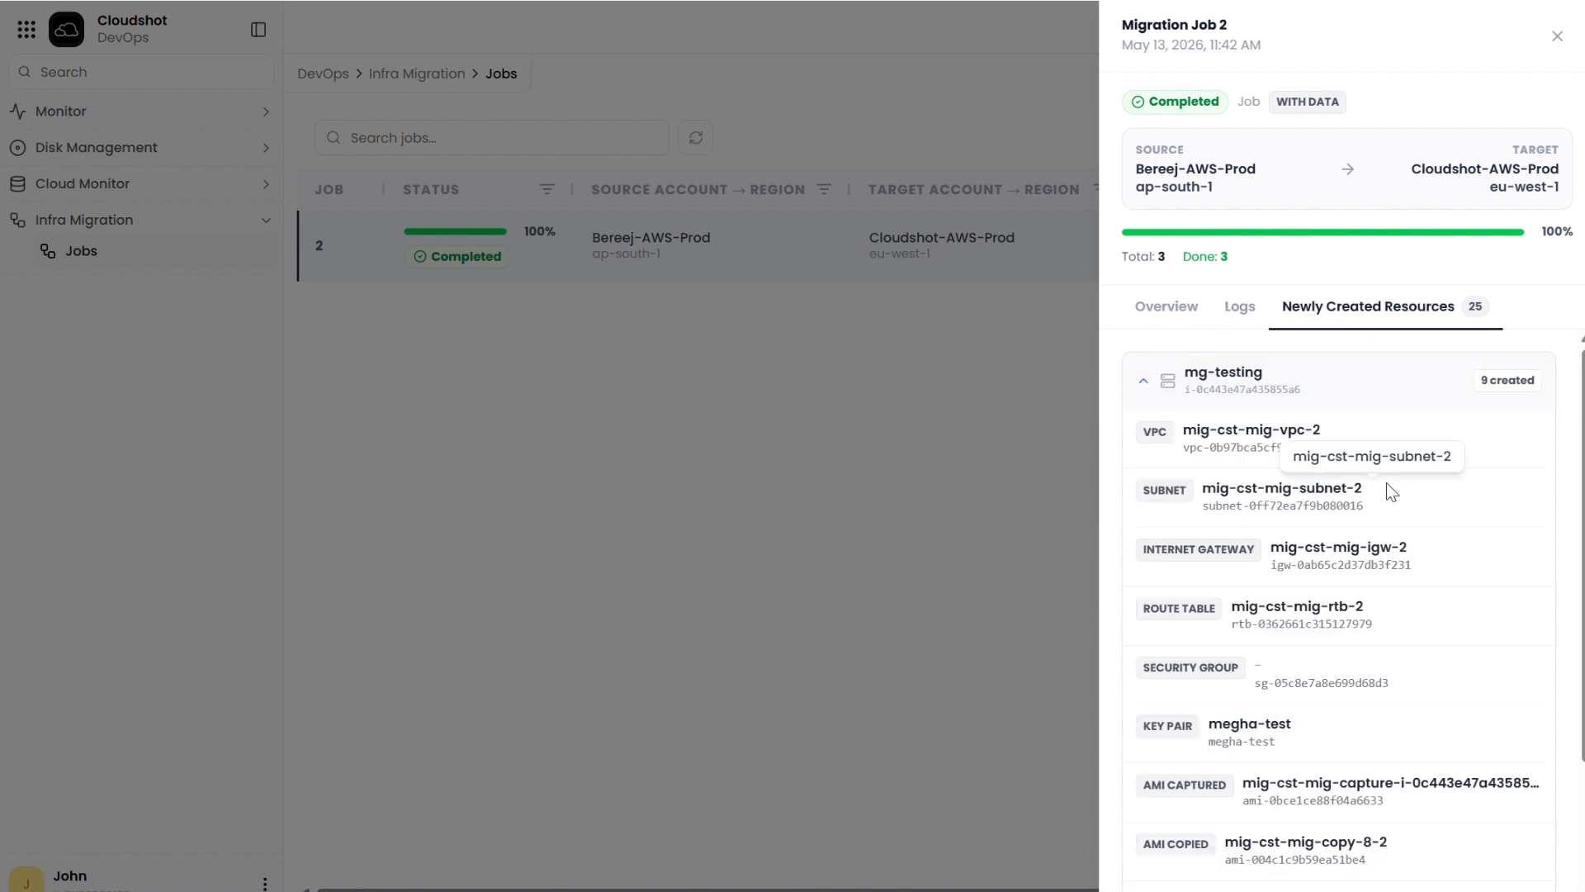
pyautogui.scroll(-2, 1385, 482)
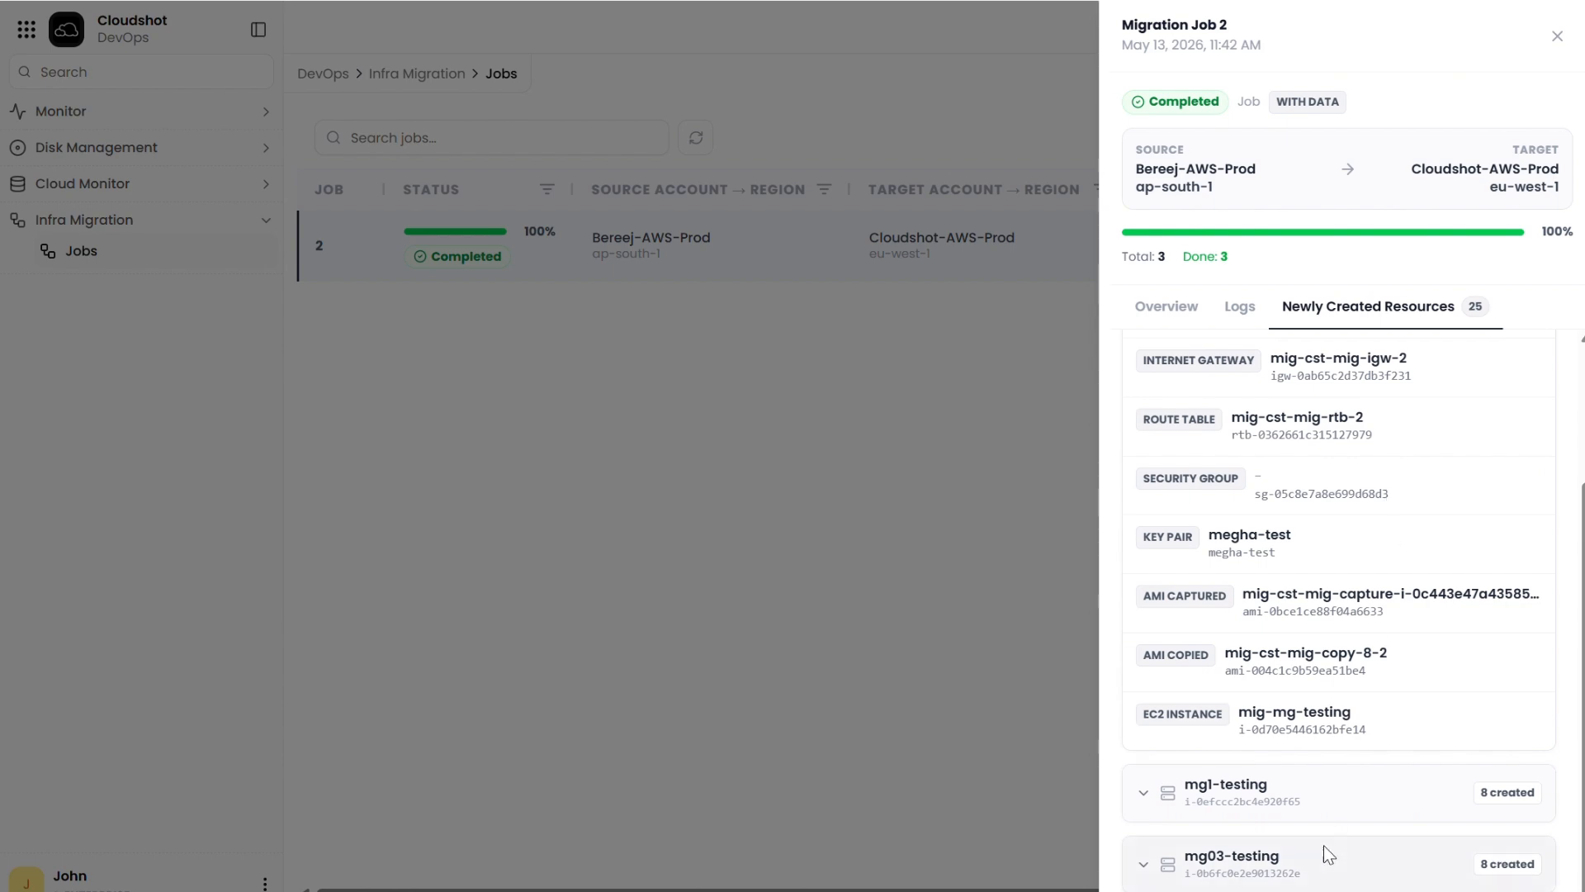
pyautogui.click(1316, 800)
pyautogui.scroll(-5, 1316, 800)
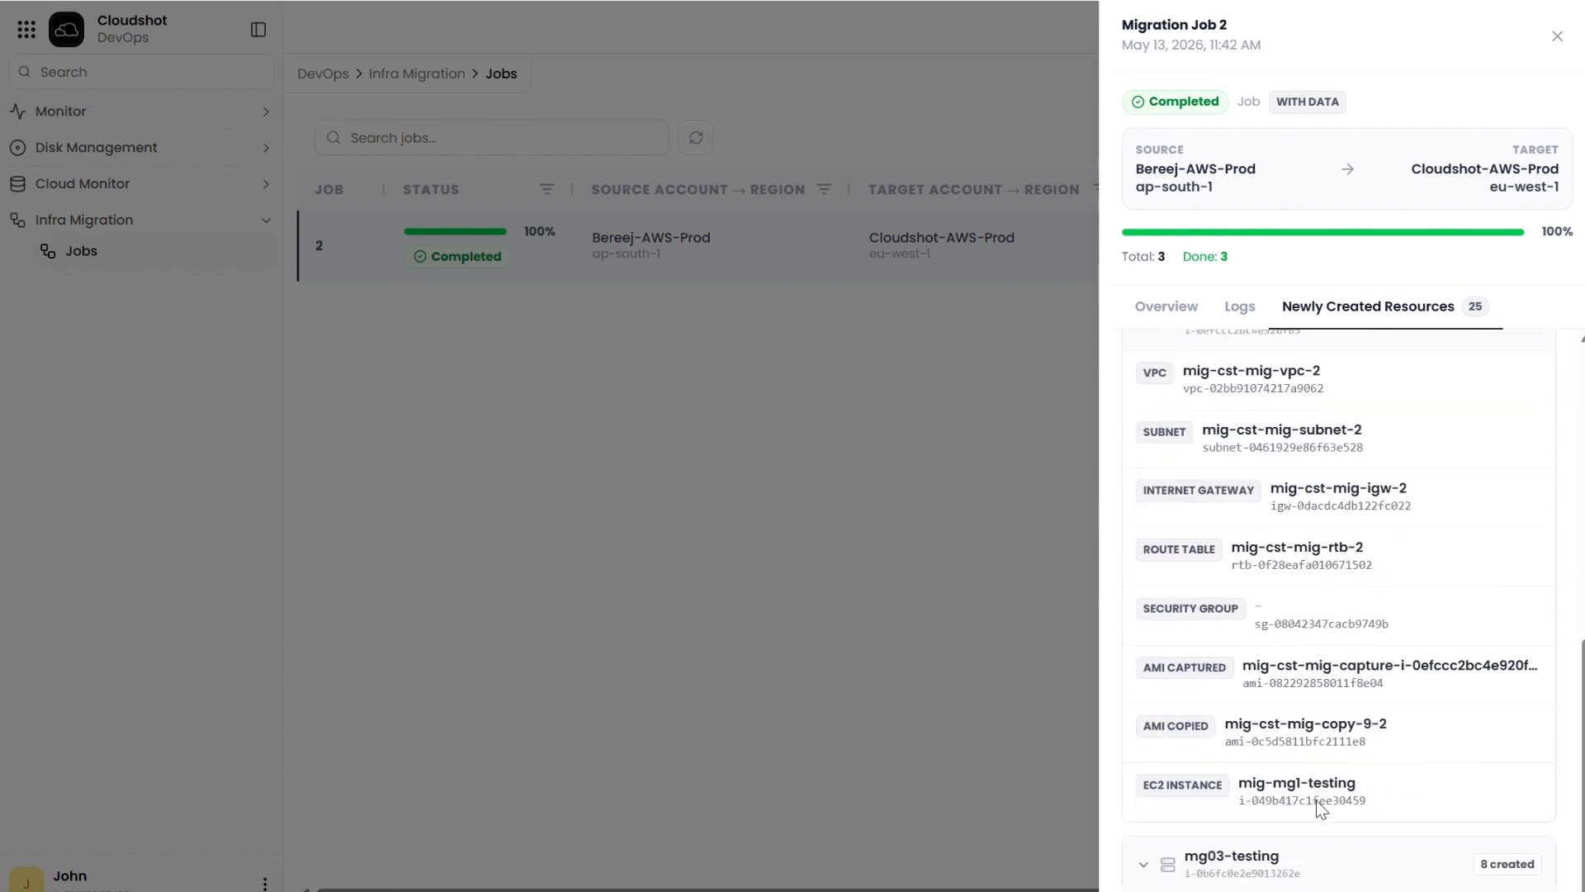
pyautogui.click(1352, 878)
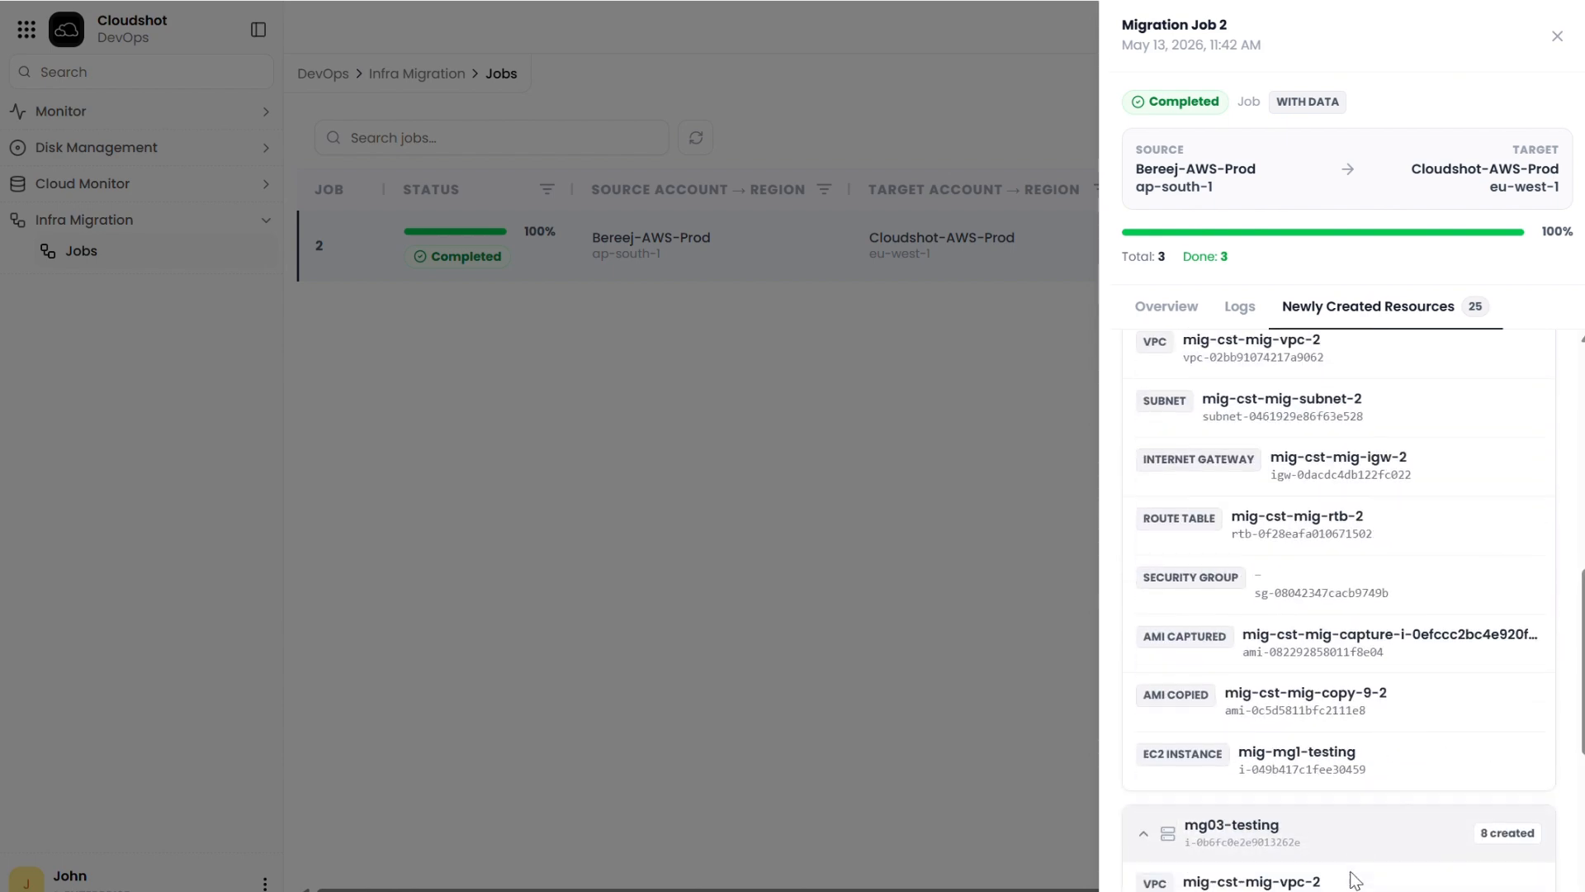
pyautogui.scroll(-4, 1355, 880)
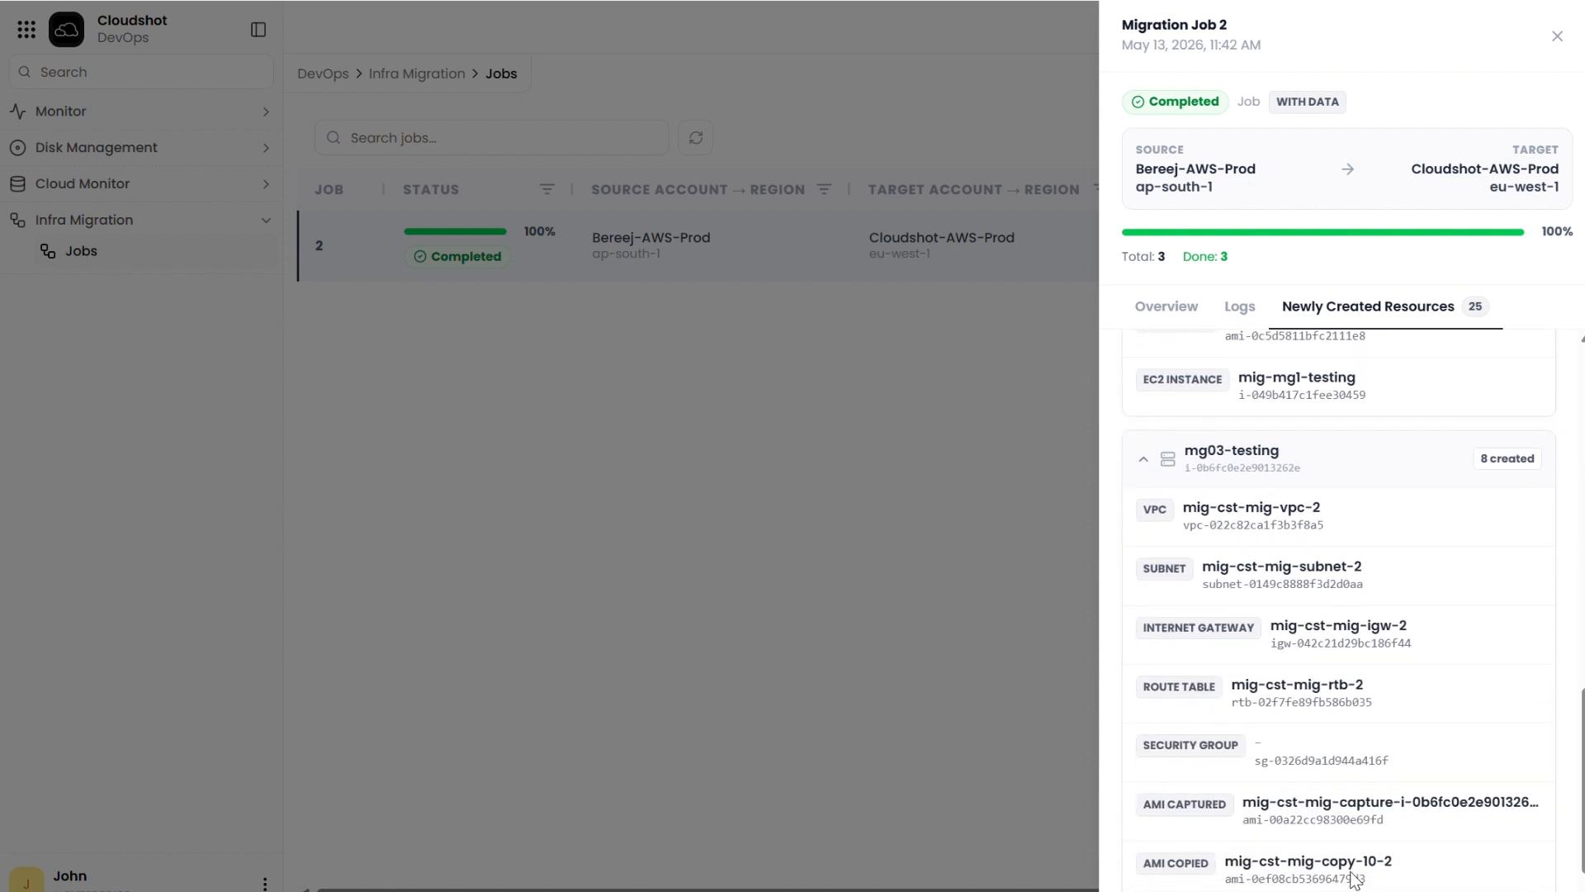
pyautogui.scroll(-1, 1355, 880)
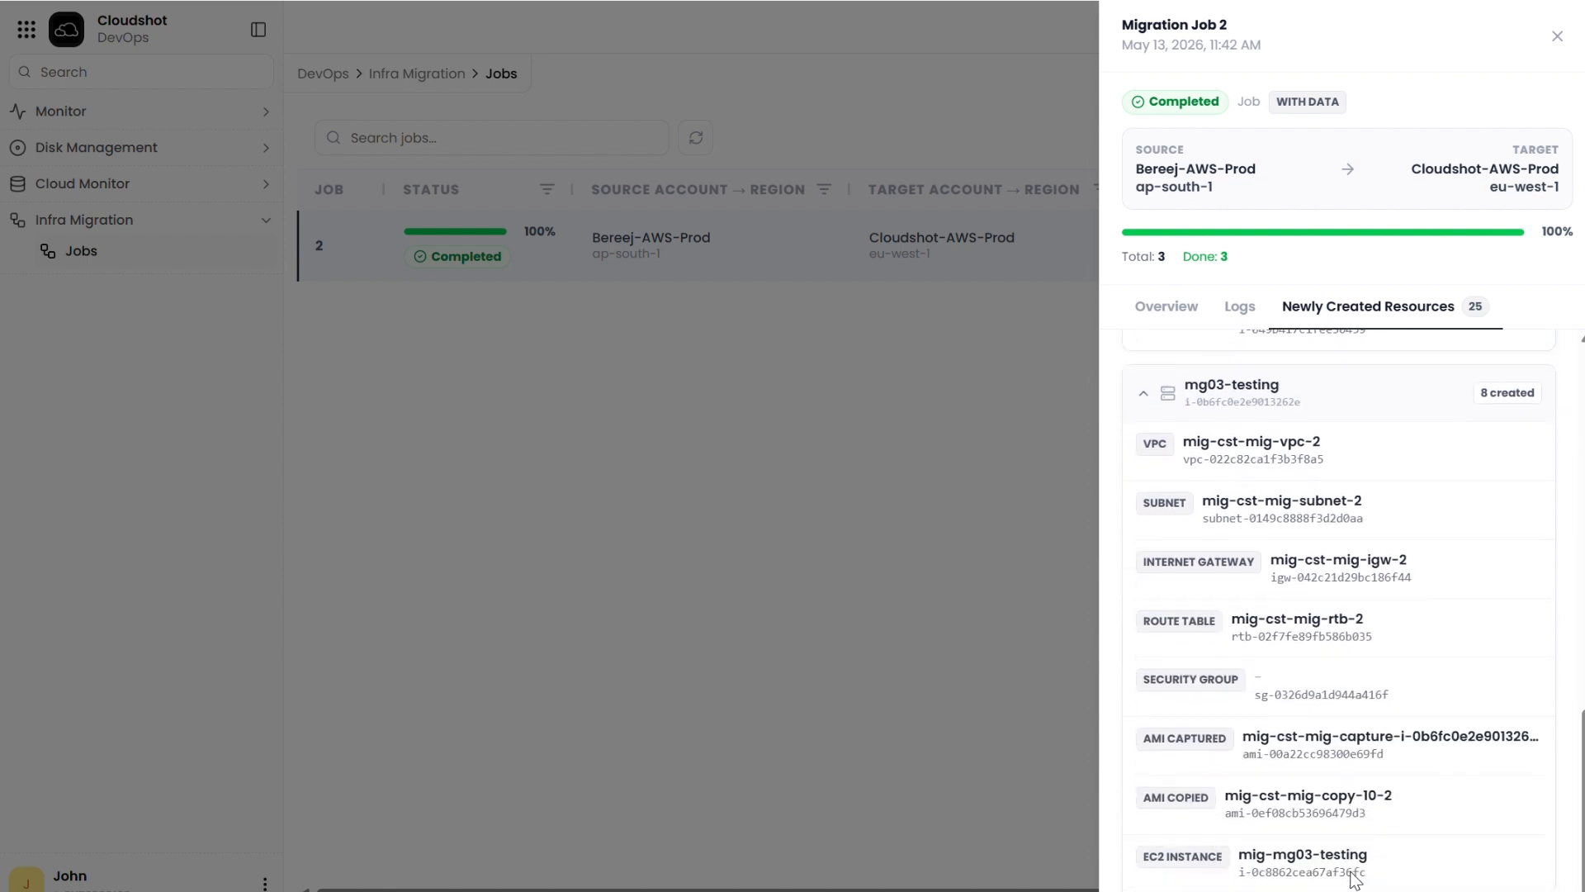
pyautogui.scroll(6, 1355, 880)
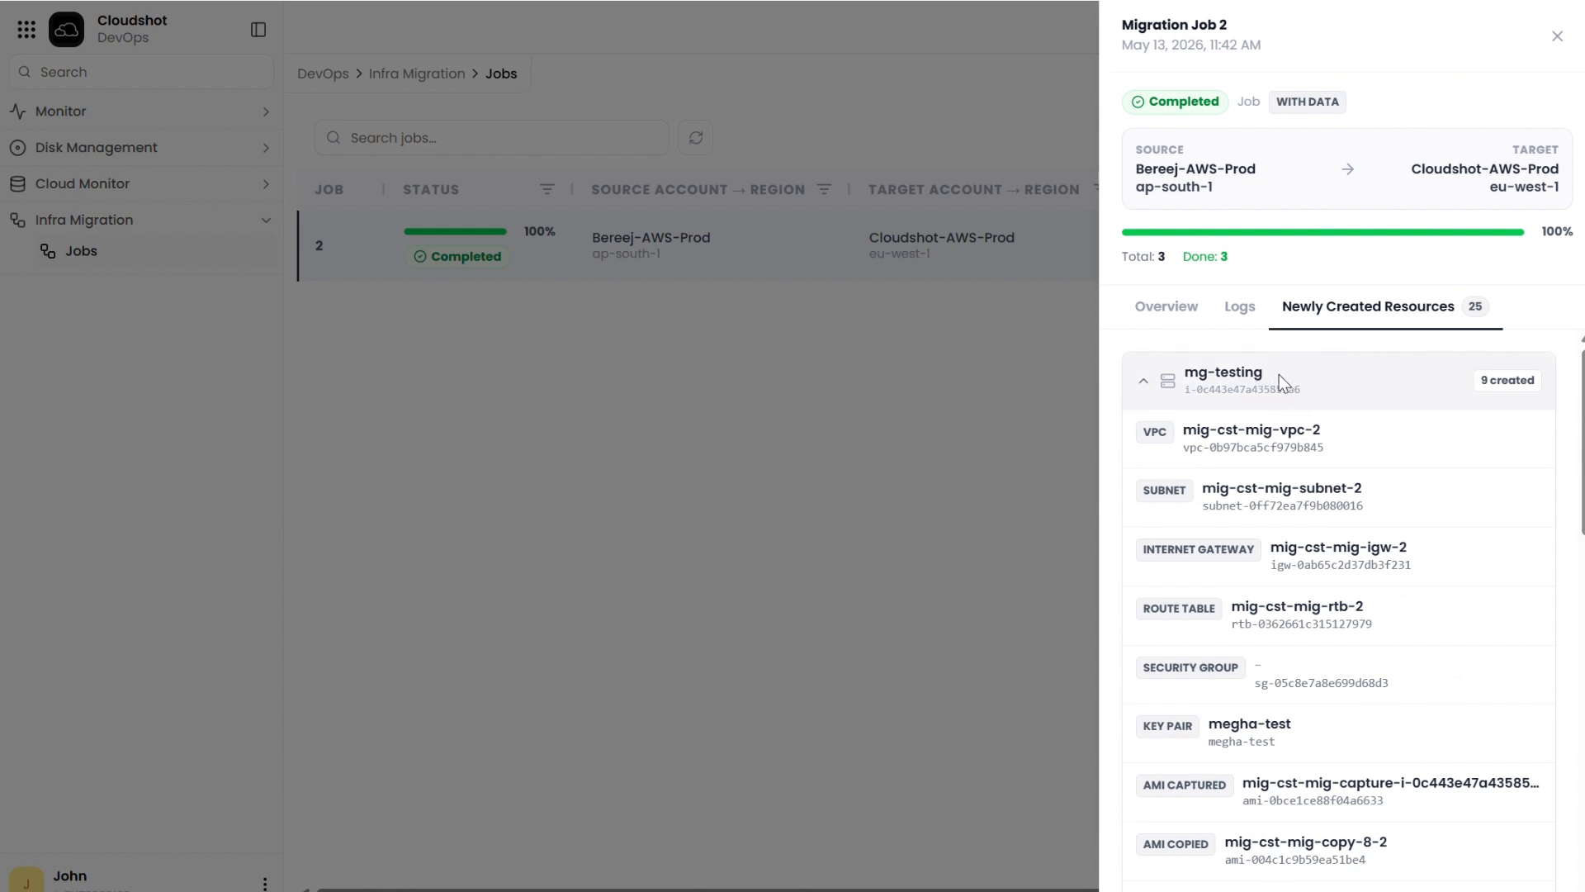
# Step: Collapse the created-resource groups of all three instances and close the migration job details
pyautogui.click(1338, 407)
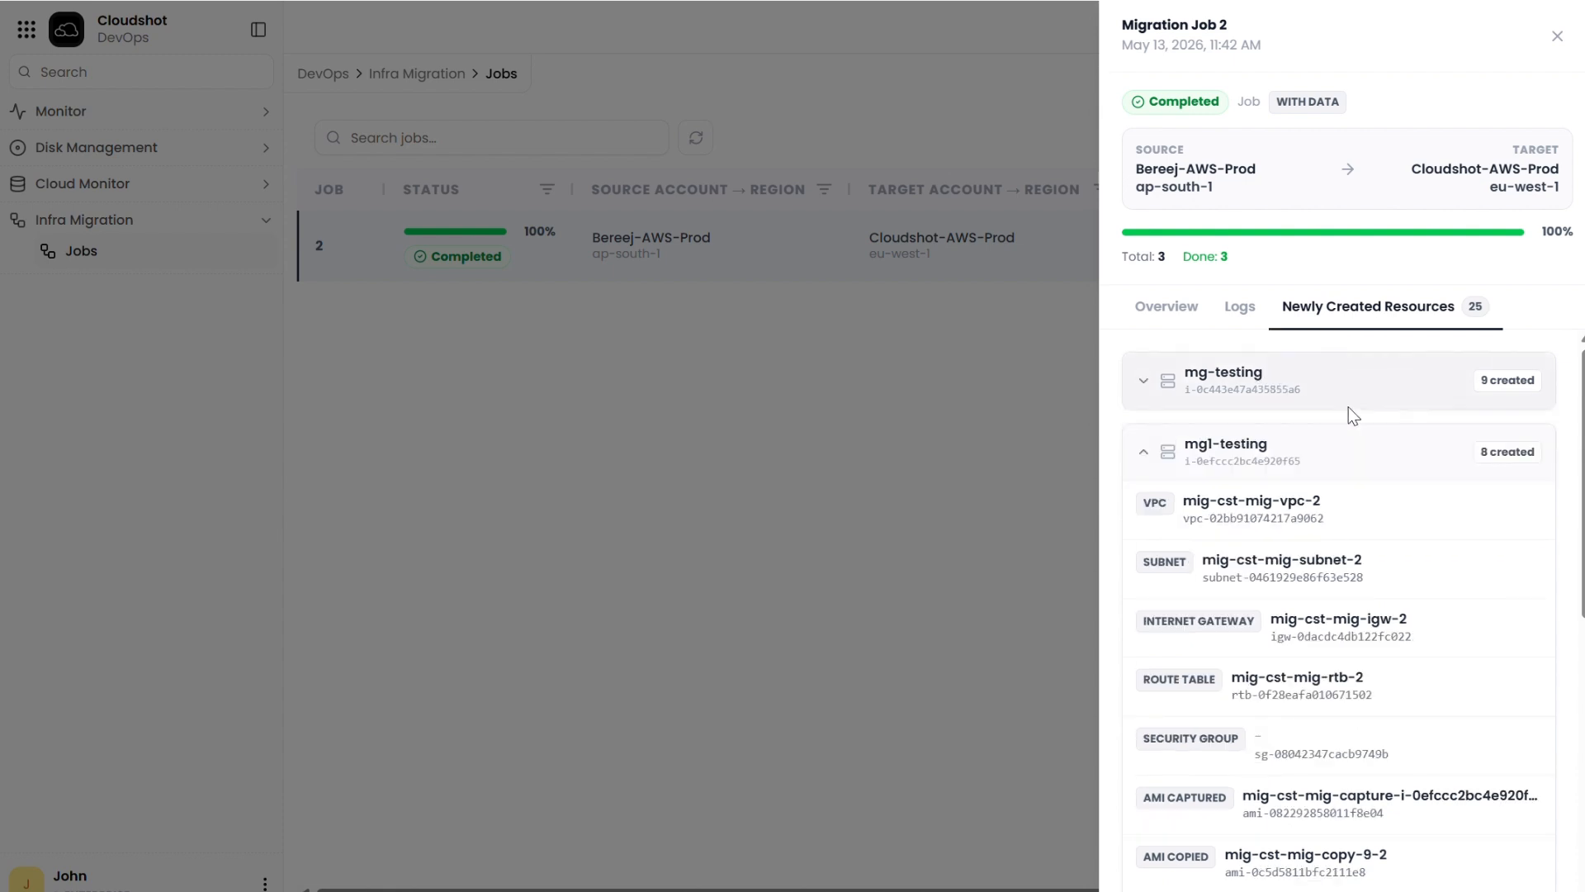
pyautogui.click(1359, 454)
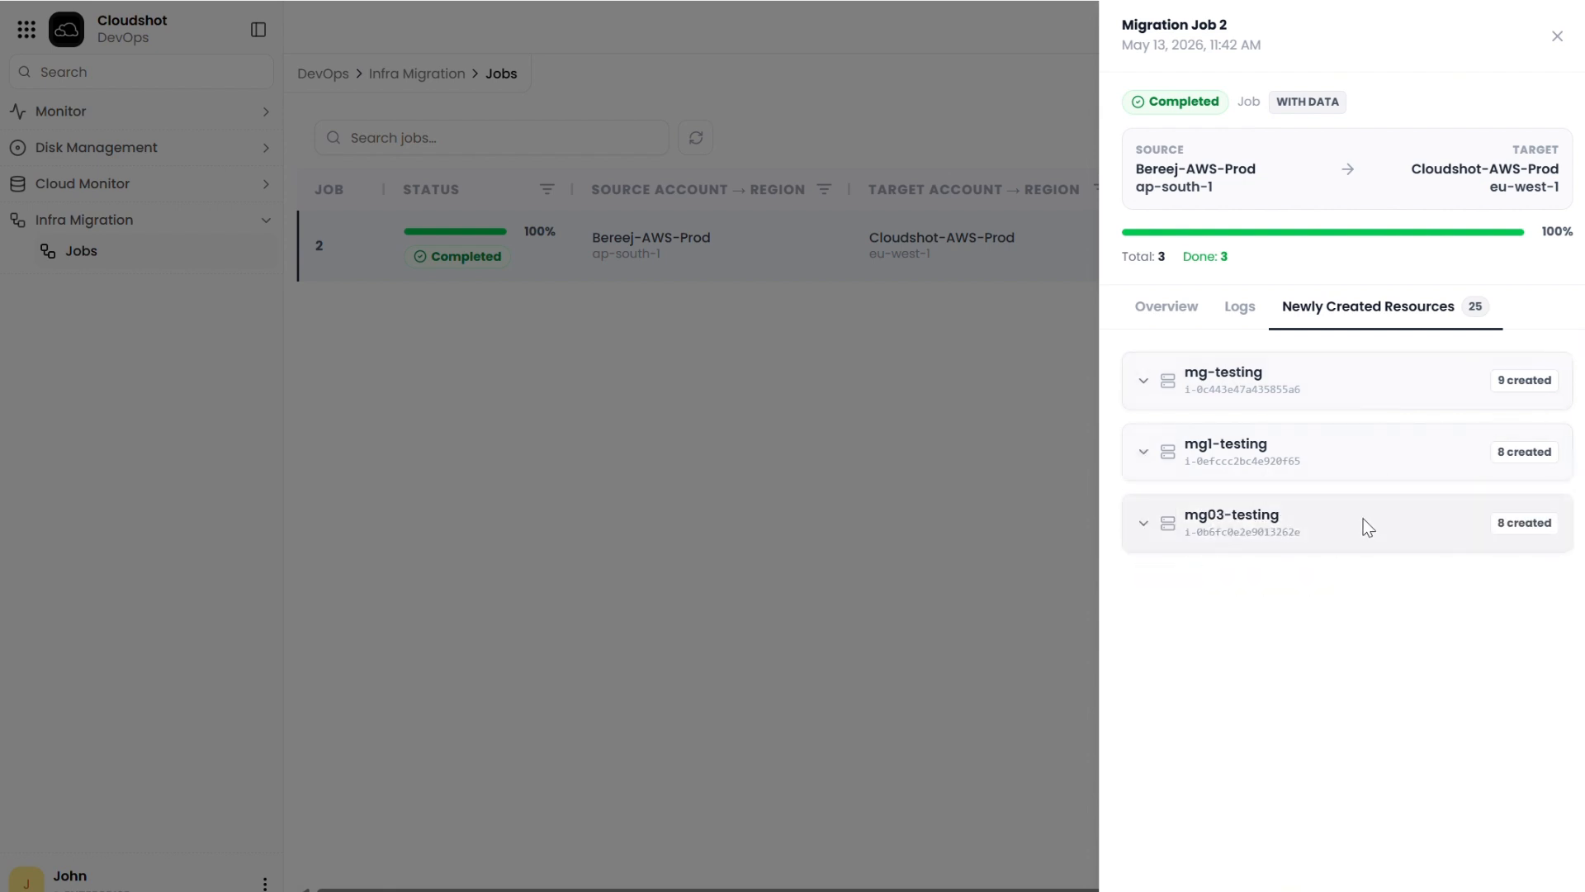
pyautogui.click(920, 423)
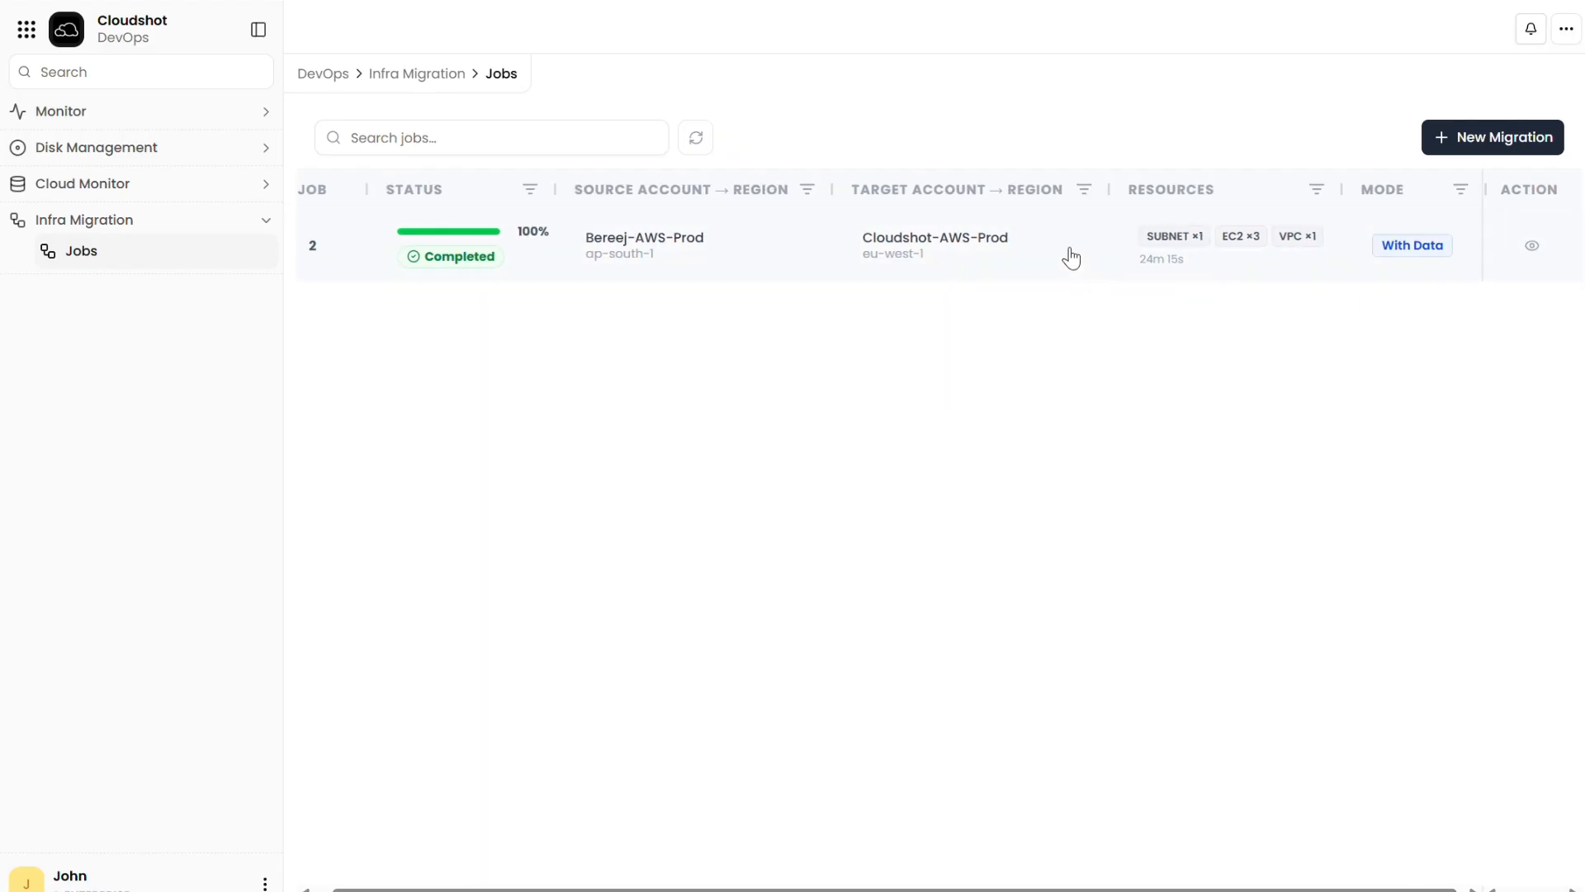